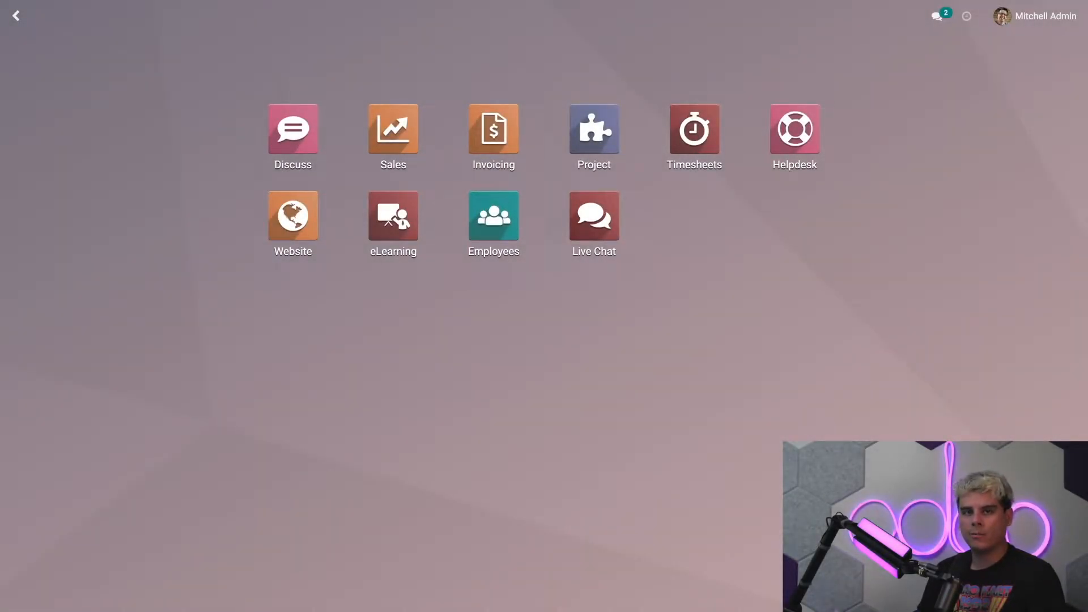
Step: Open the Customer Care team's settings from the Helpdesk team configuration and go to its channel options
left_click(774, 122)
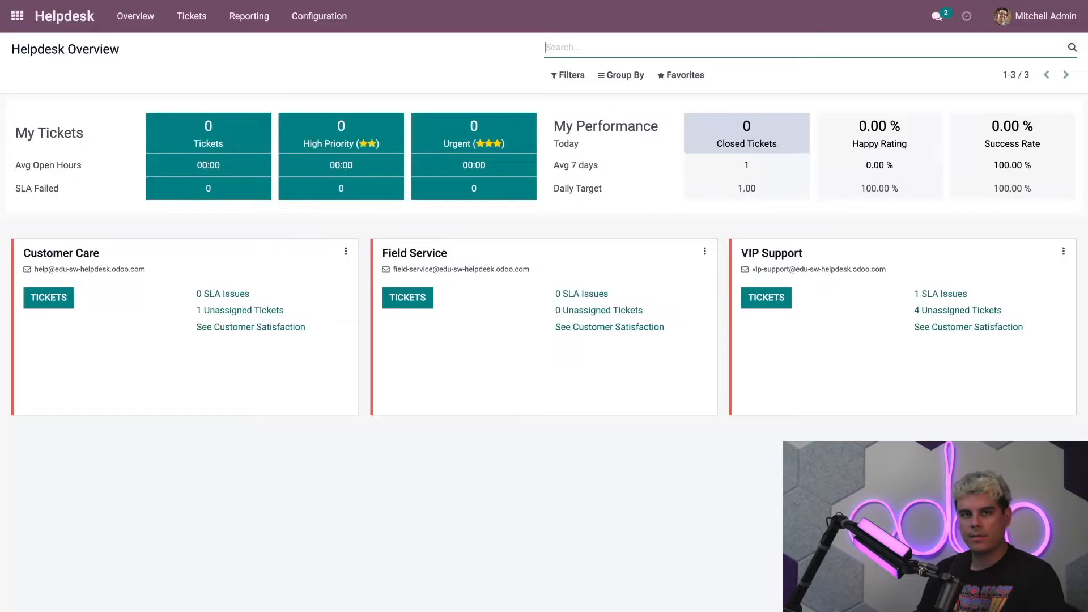
left_click(321, 18)
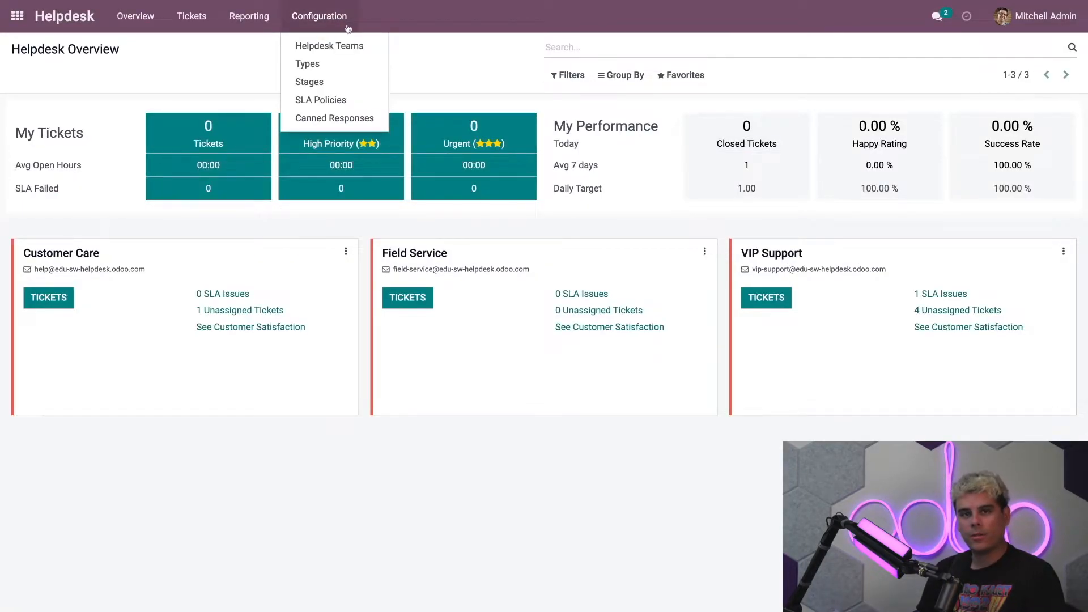
left_click(359, 45)
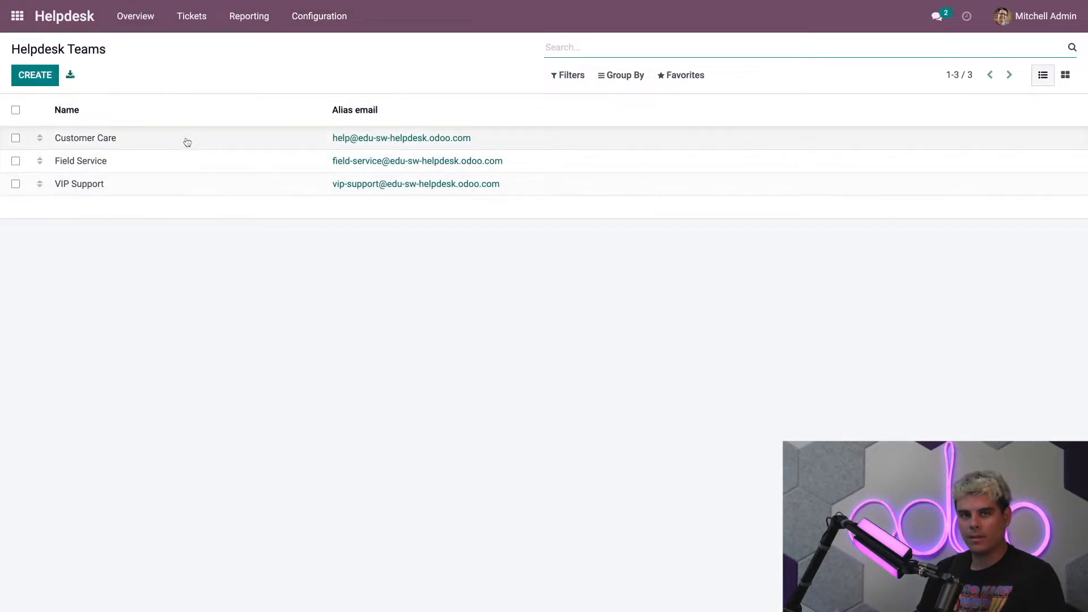
left_click(220, 141)
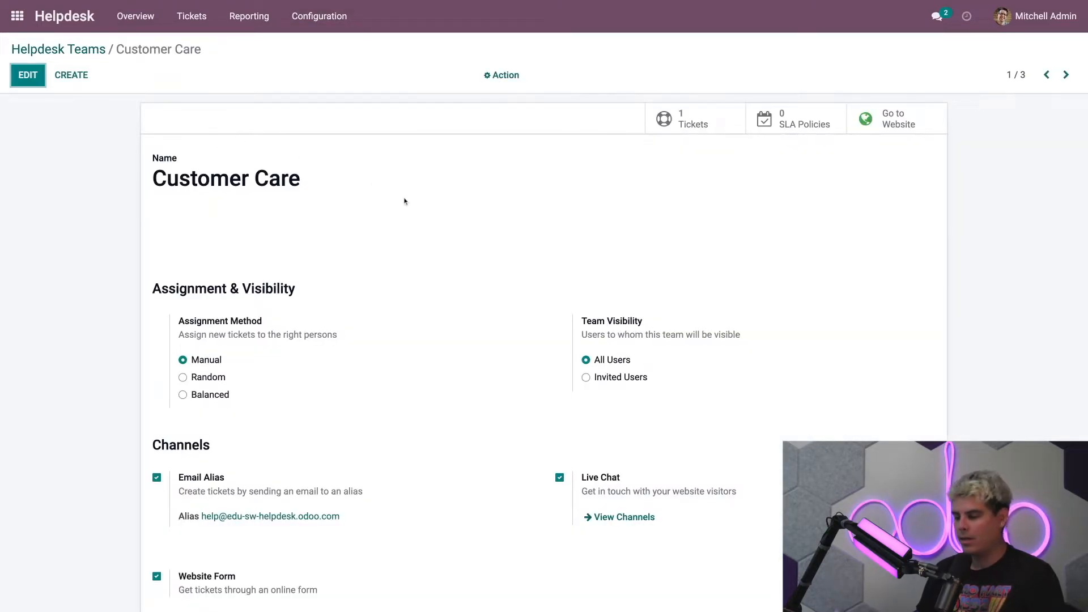
scroll(405, 202, "down", 6)
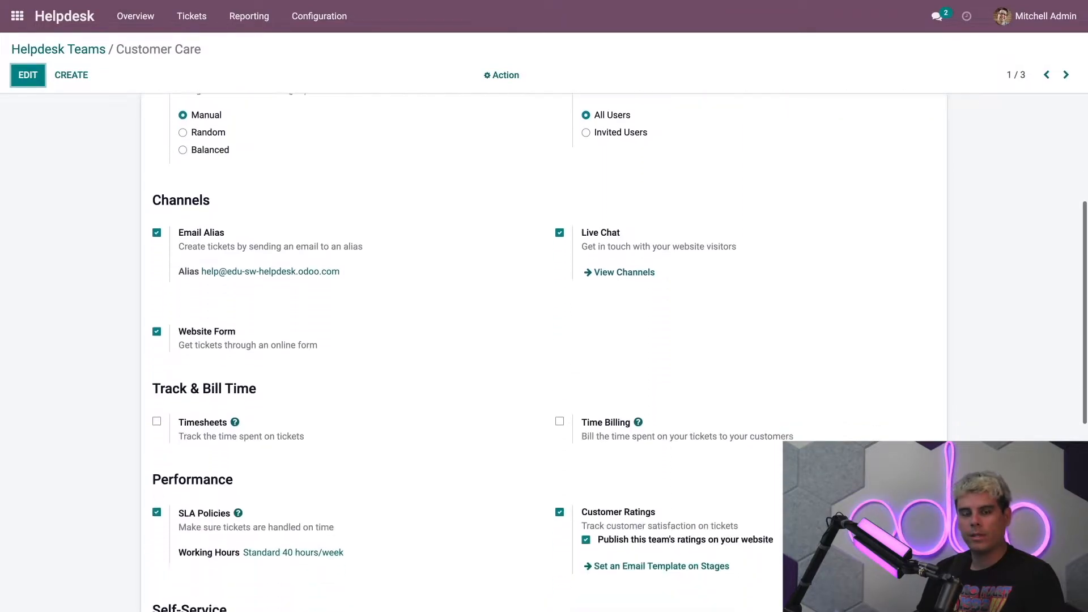
left_click(229, 114)
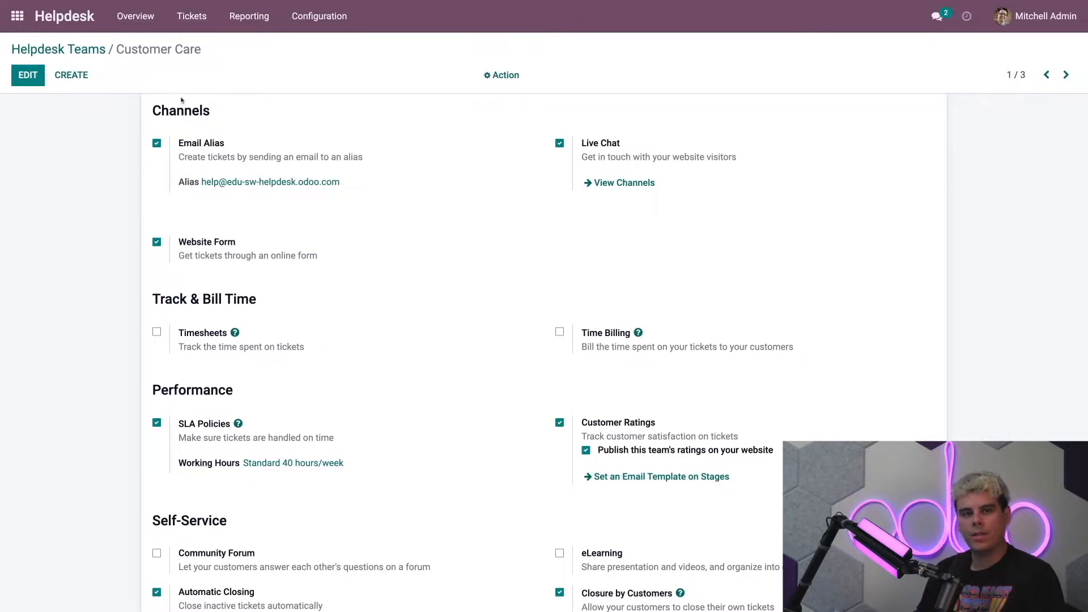
Step: Examine the Customer Care team's email alias and channel settings in edit mode, and save the team
left_click(28, 75)
scroll(218, 280, "down", 8)
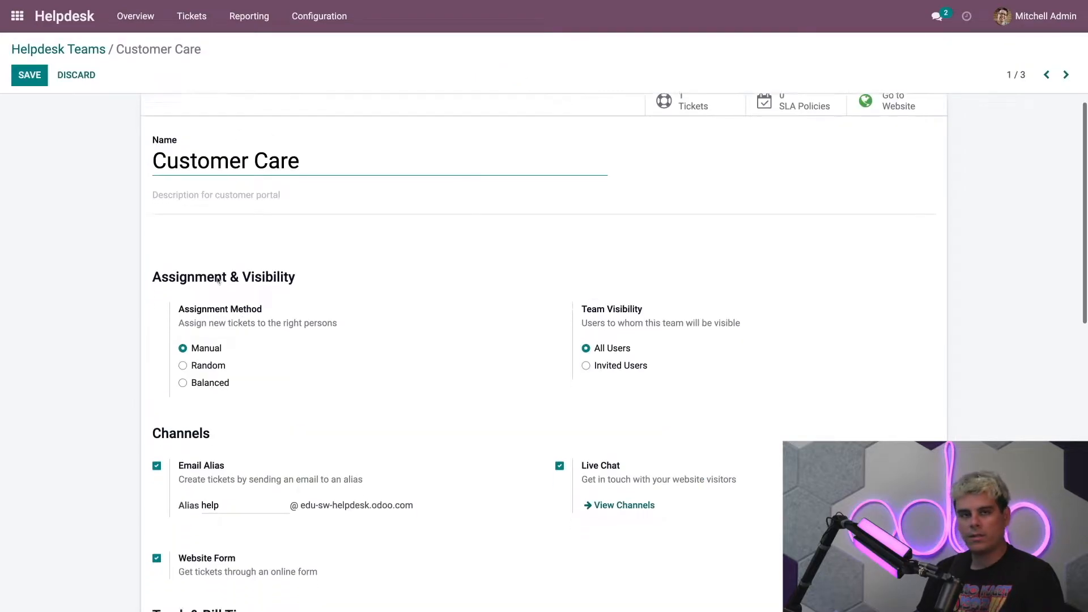
scroll(218, 281, "up", 2)
scroll(218, 281, "up", 2)
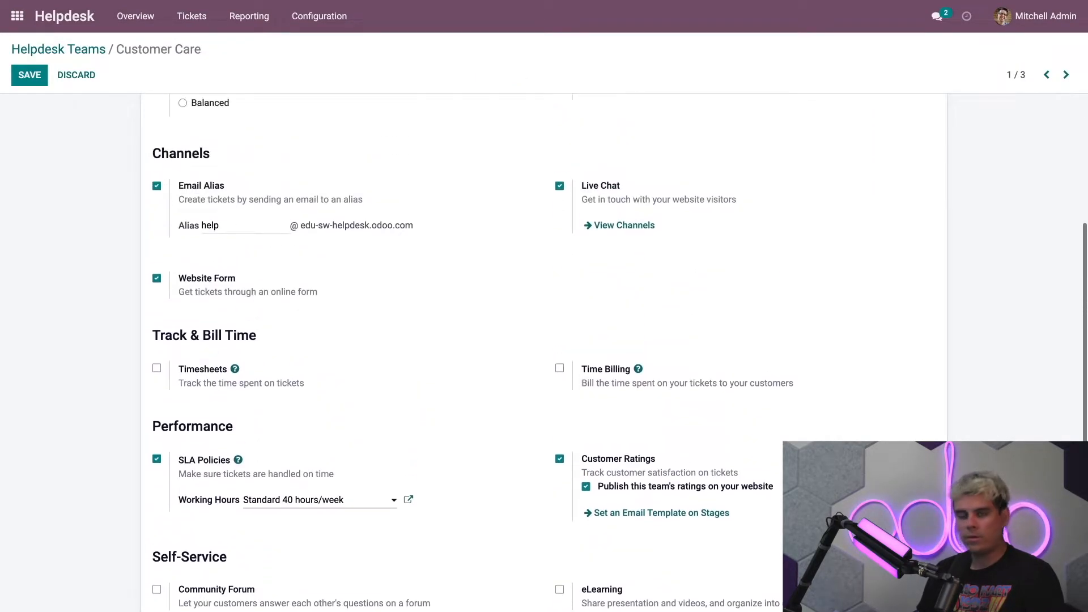
scroll(218, 280, "down", 1)
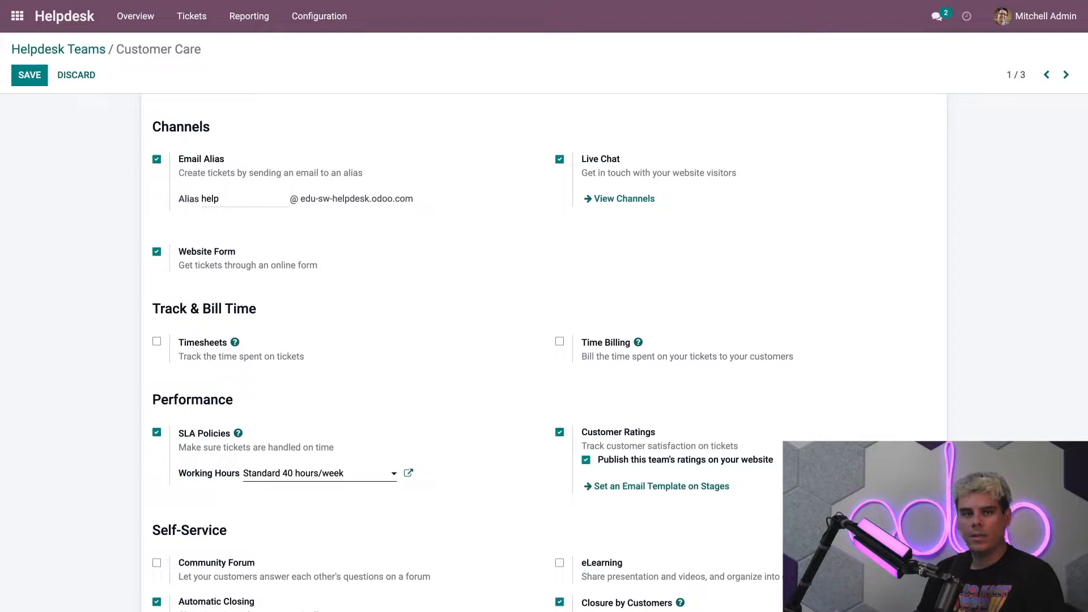
left_click(233, 198)
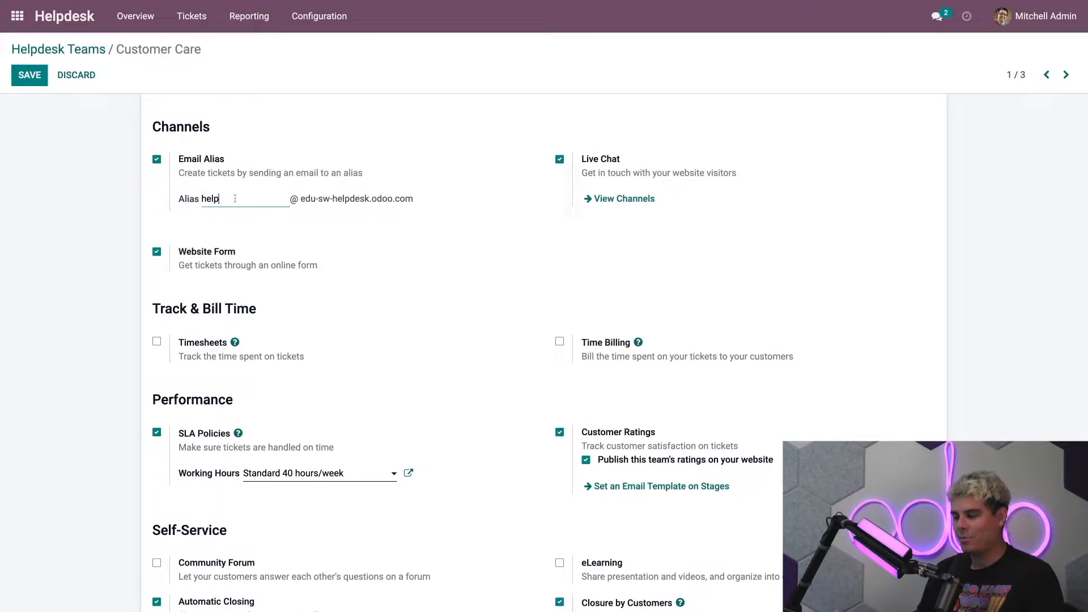
double_click(236, 198)
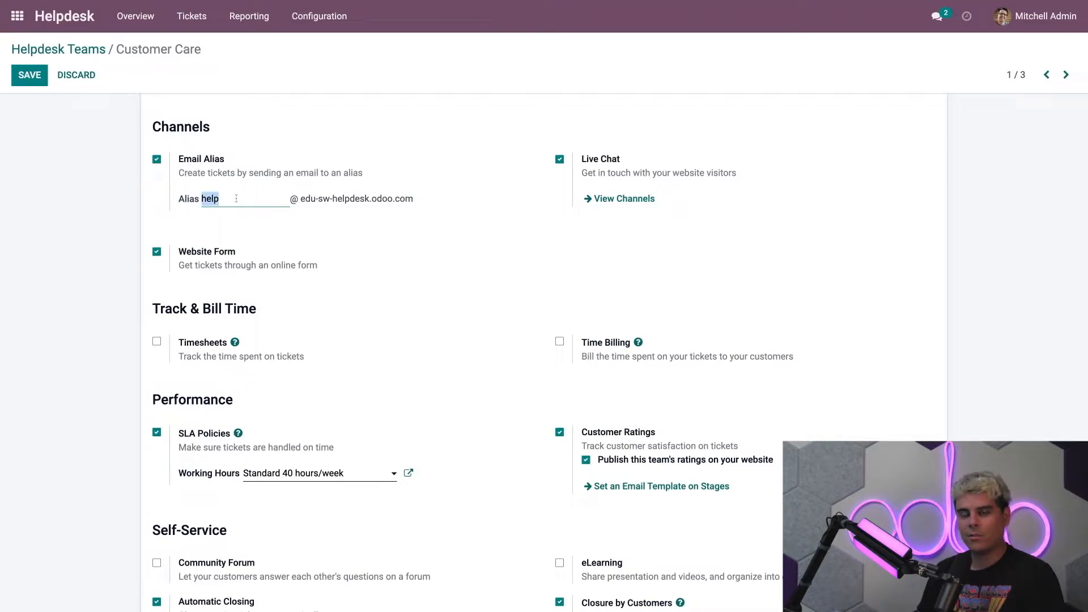
left_click(425, 167)
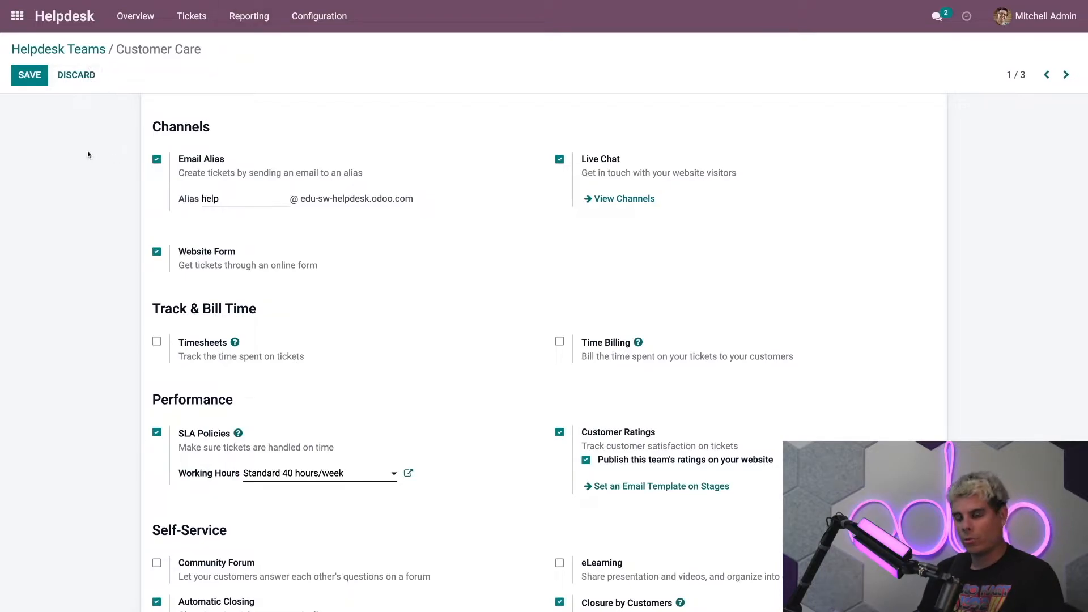
left_click(30, 75)
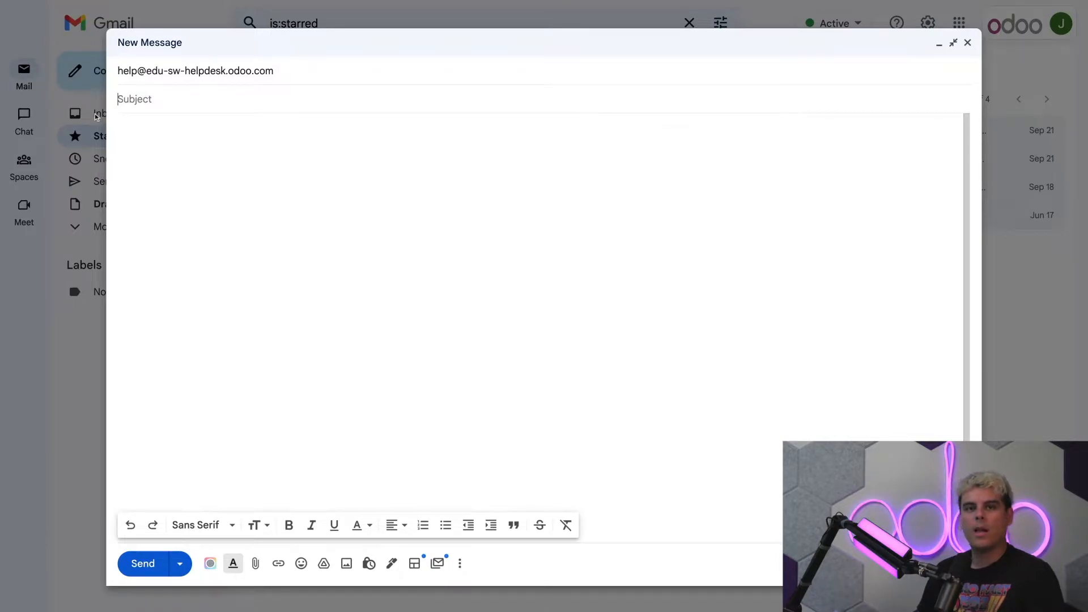
Step: In Gmail, send the Customer Care alias an email with the subject "Order Question" and the message "Where is my stuff?"
left_click(155, 100)
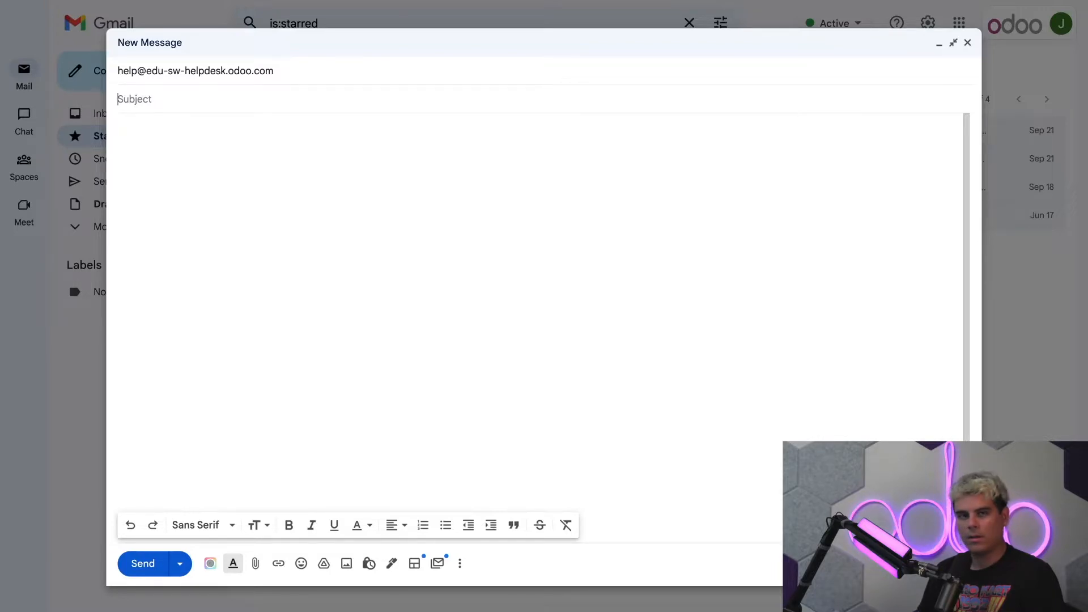
type("Order Question")
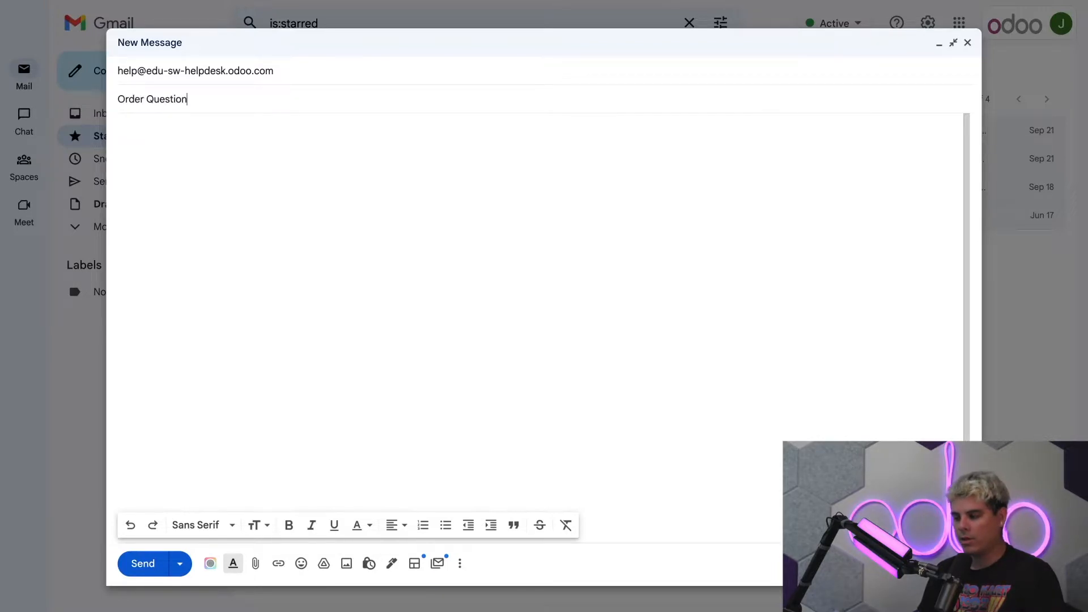
left_click(153, 154)
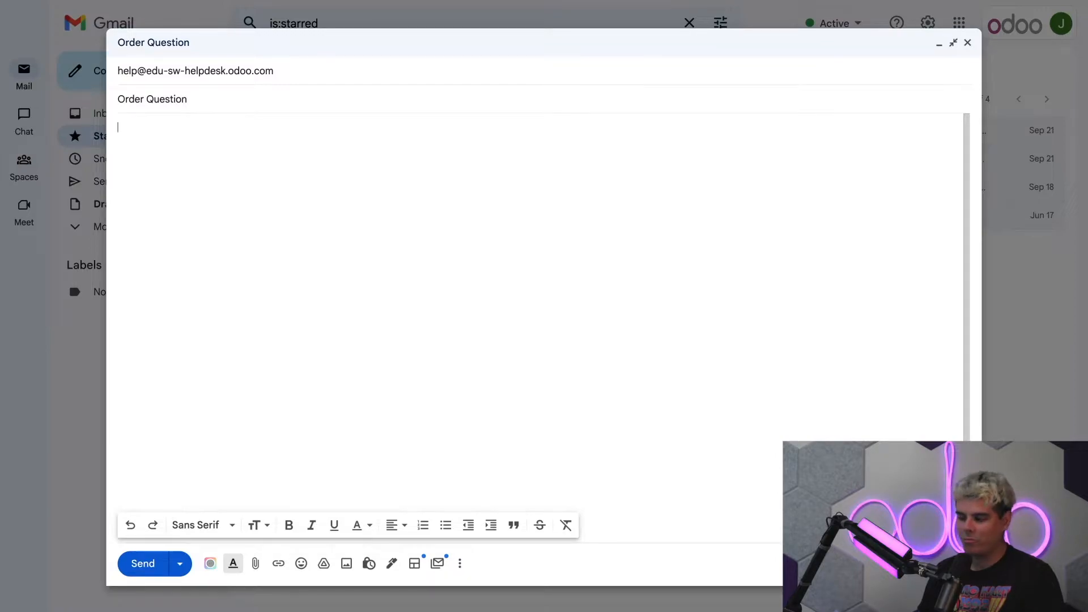
type("Where is my stuff?")
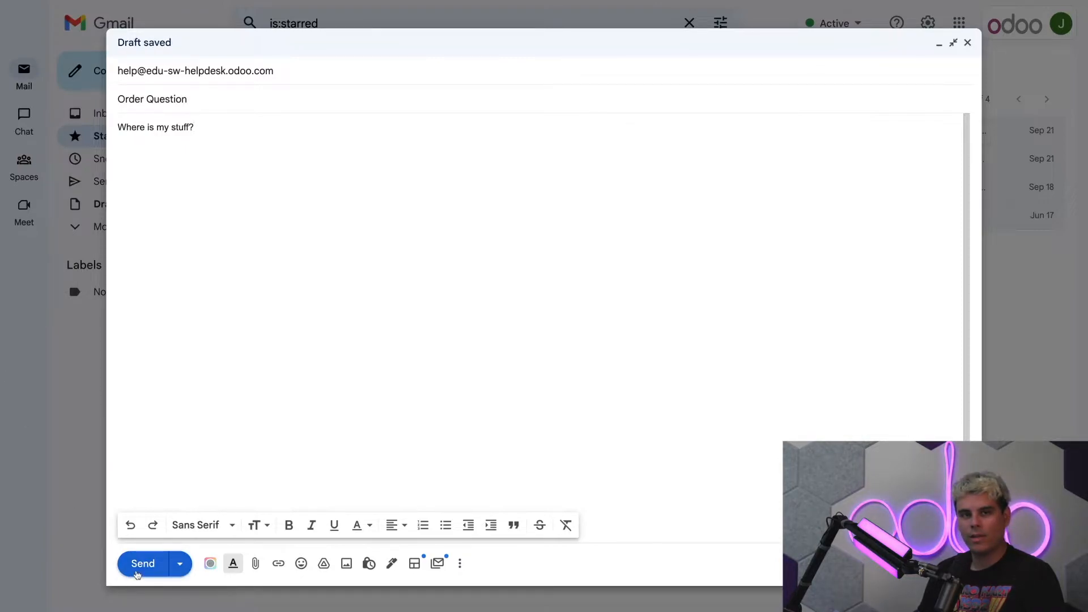
left_click(138, 573)
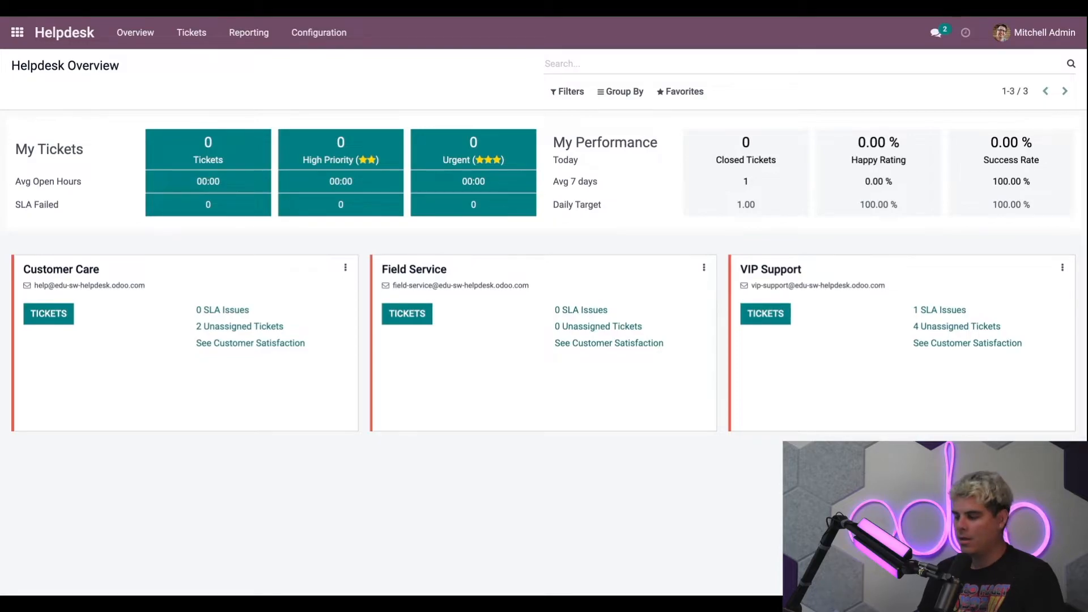
Step: Back in Odoo Helpdesk, open the Order Question ticket of the Customer Care team and check the customer's message
left_click(545, 64)
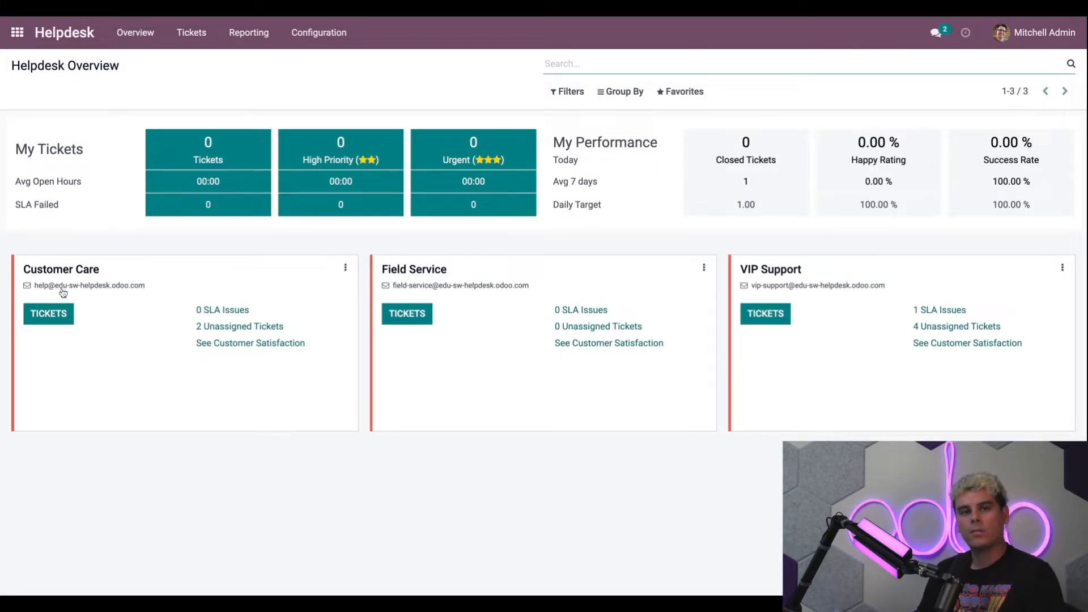
left_click(65, 316)
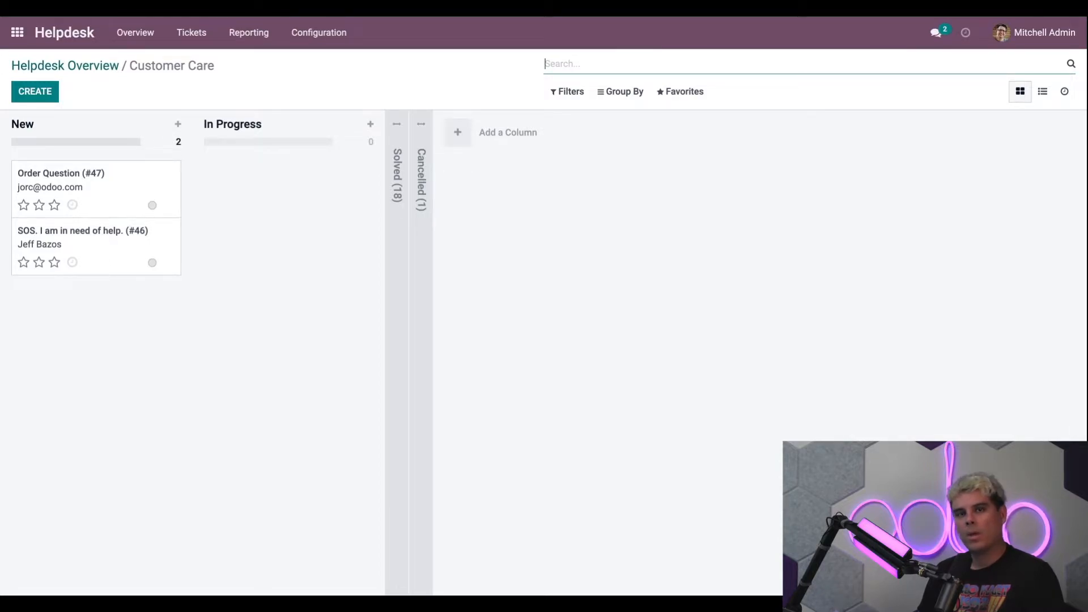
left_click(92, 177)
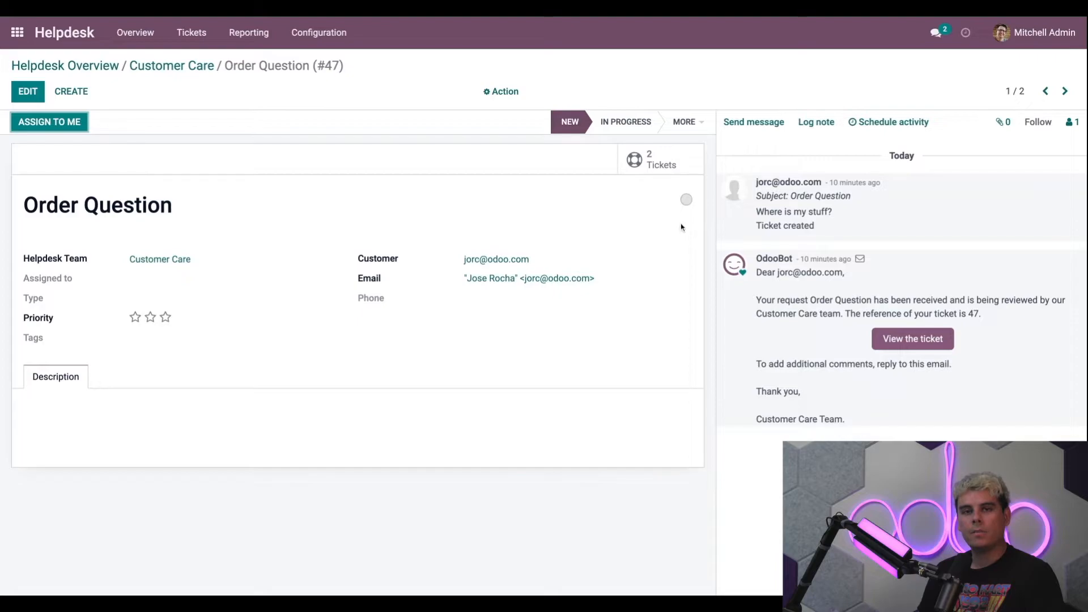
triple_click(774, 212)
left_click(831, 226)
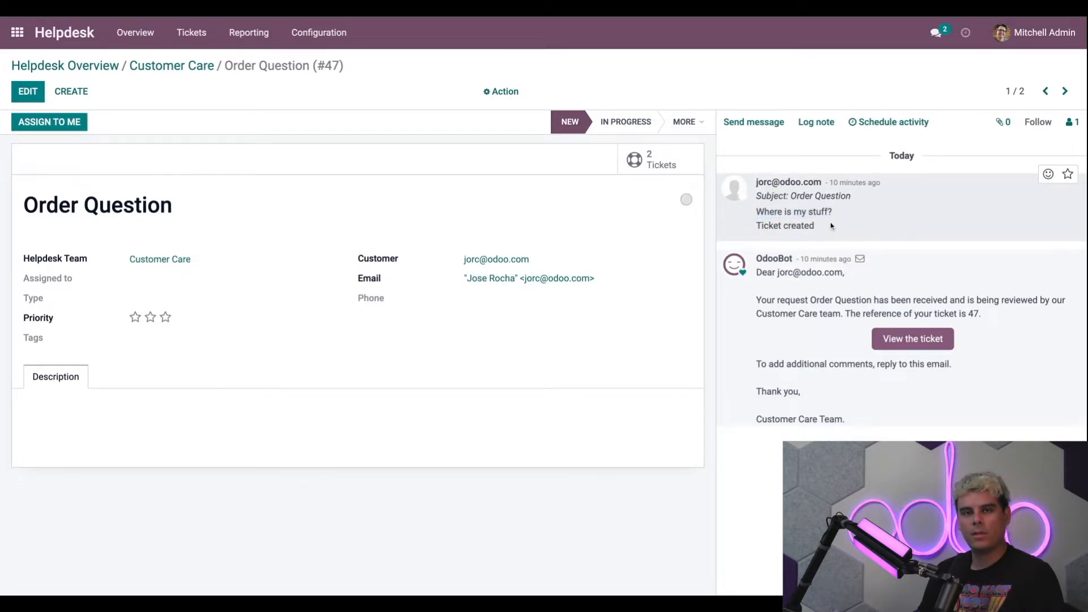
Step: Edit the Order Question ticket, setting its type to "shipping issue" and its priority to three stars
left_click(154, 429)
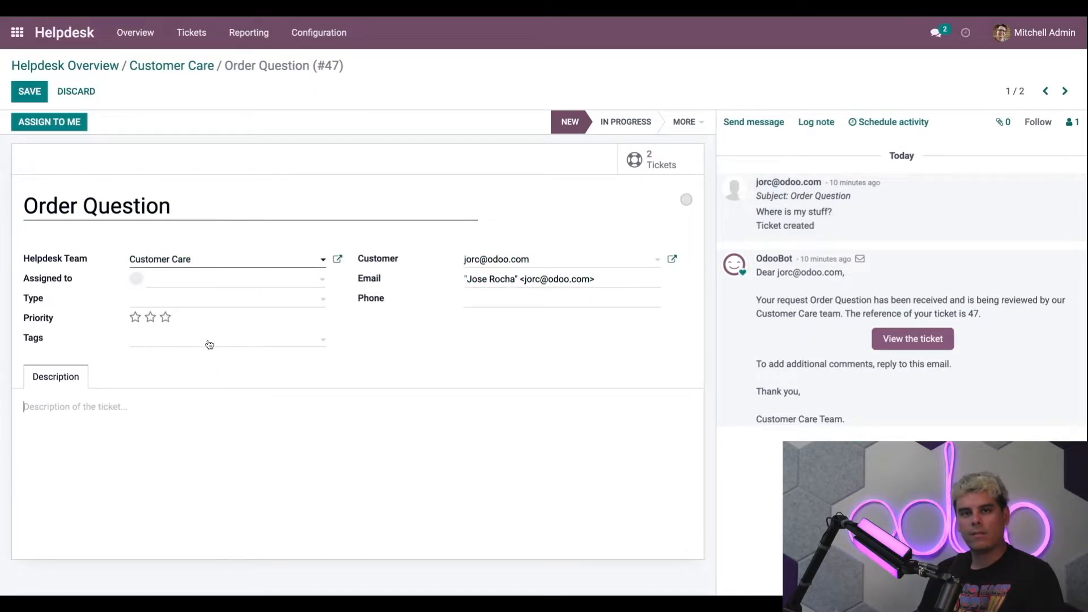
left_click(197, 305)
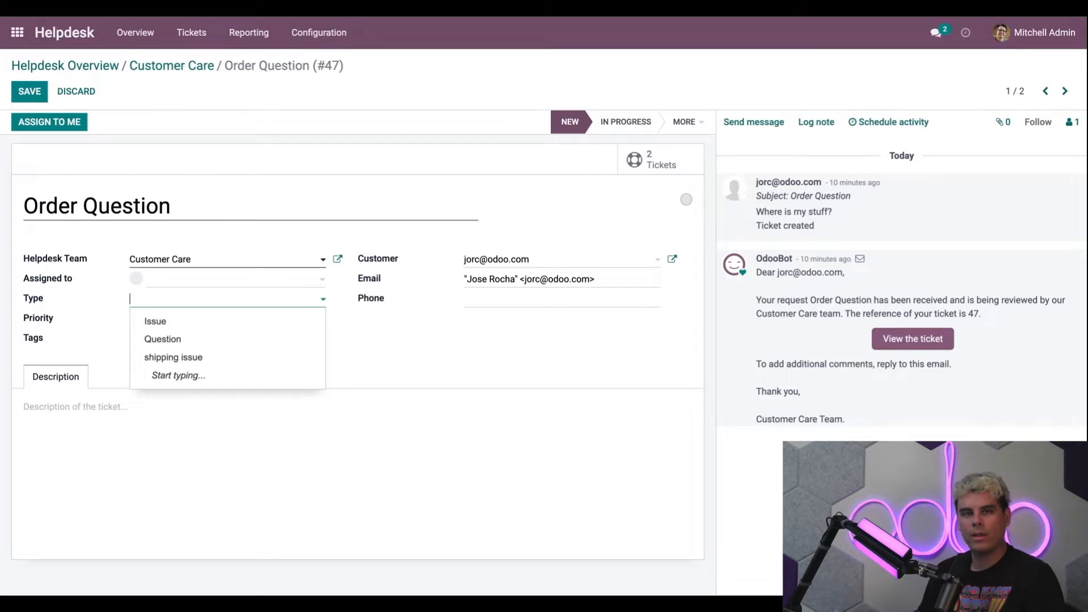
type("Shipping")
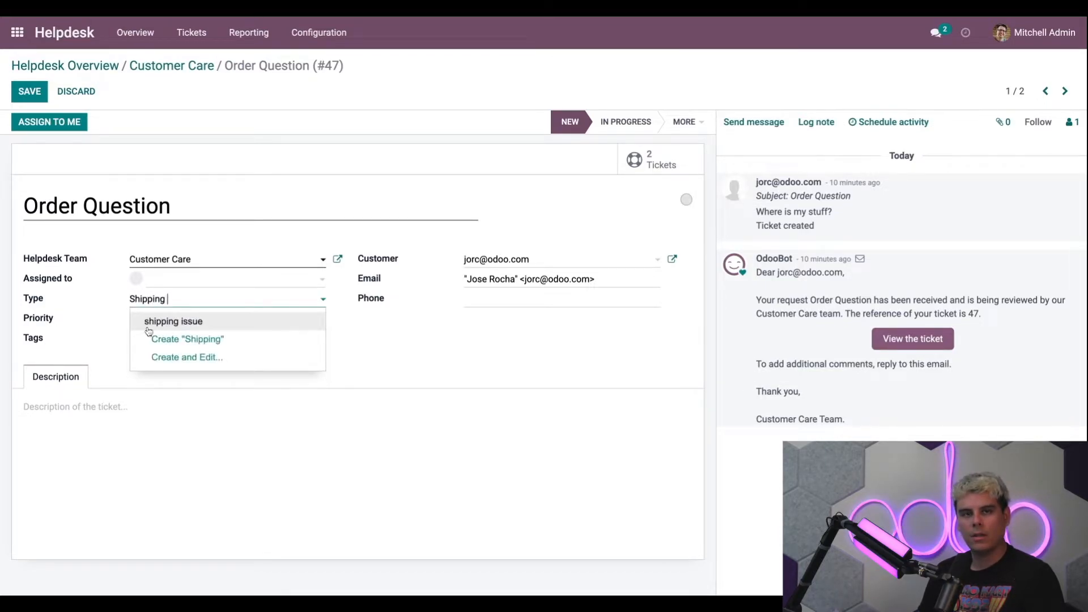
left_click(161, 323)
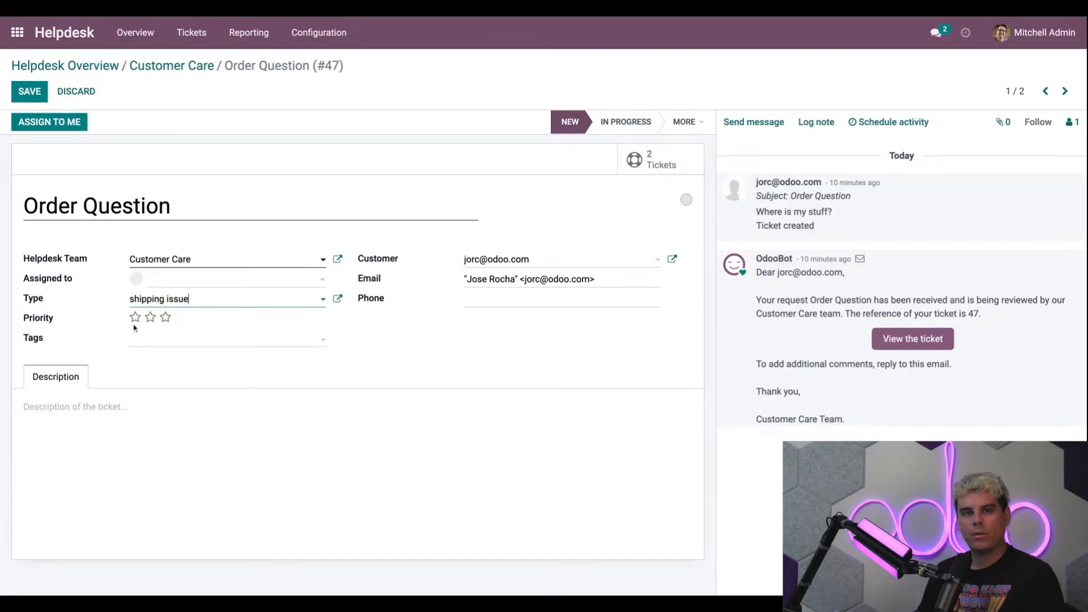
left_click(165, 321)
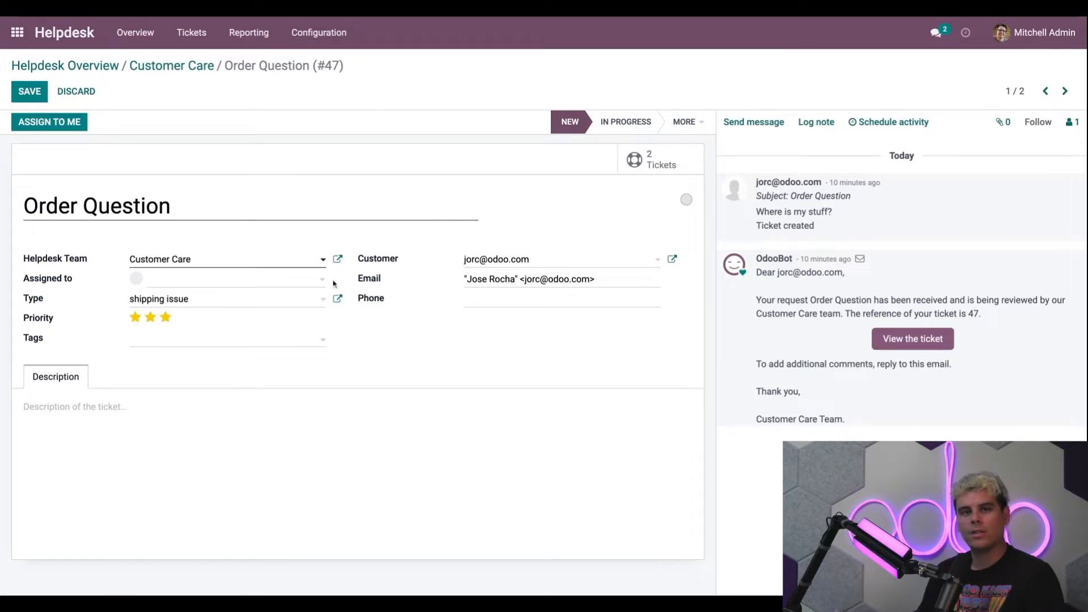
Step: Assign the Order Question ticket to yourself and save it
left_click(310, 280)
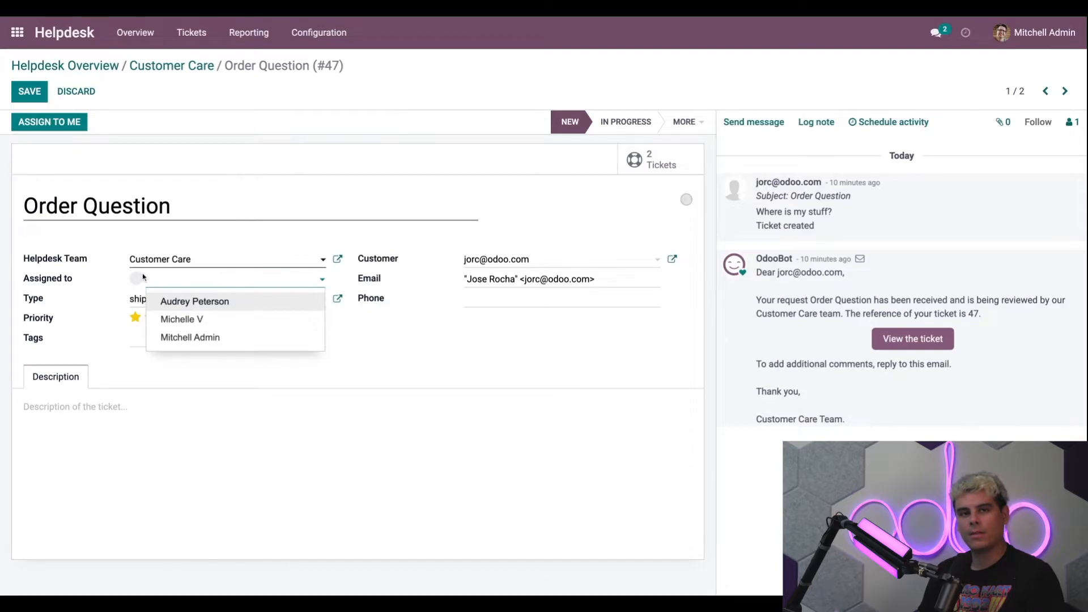
left_click(63, 134)
left_click(29, 91)
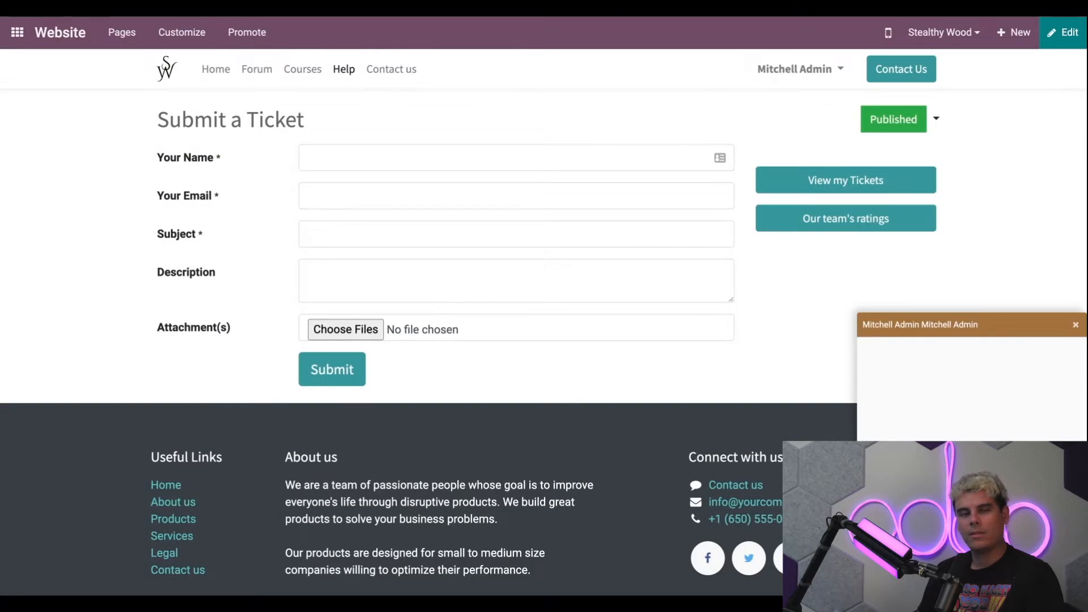
Step: Fill in the customer's name and email address on the website's Submit a Ticket form
left_click(418, 151)
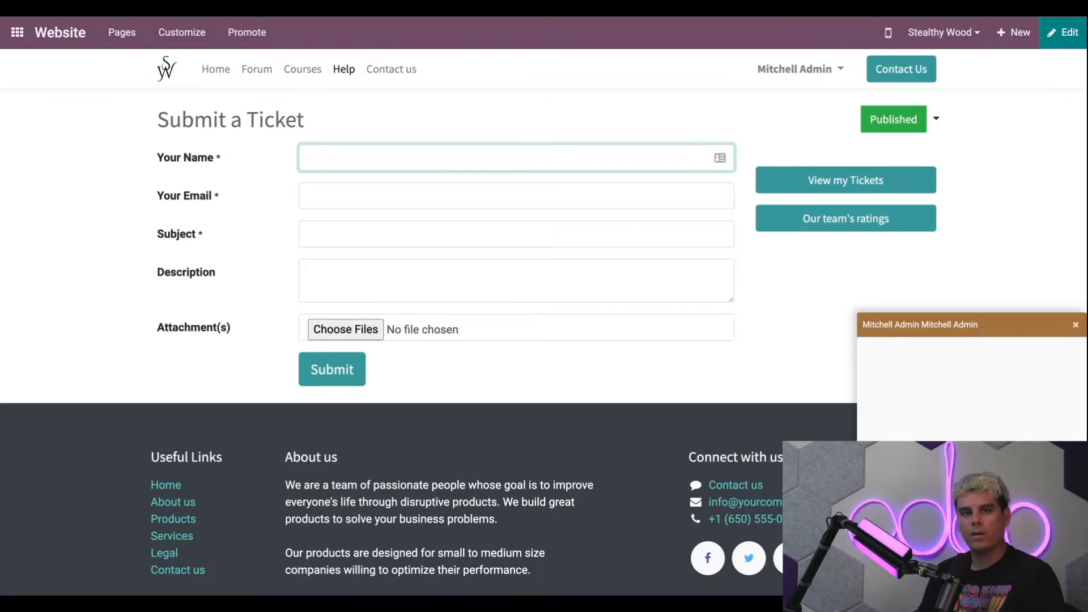
type("Jefff")
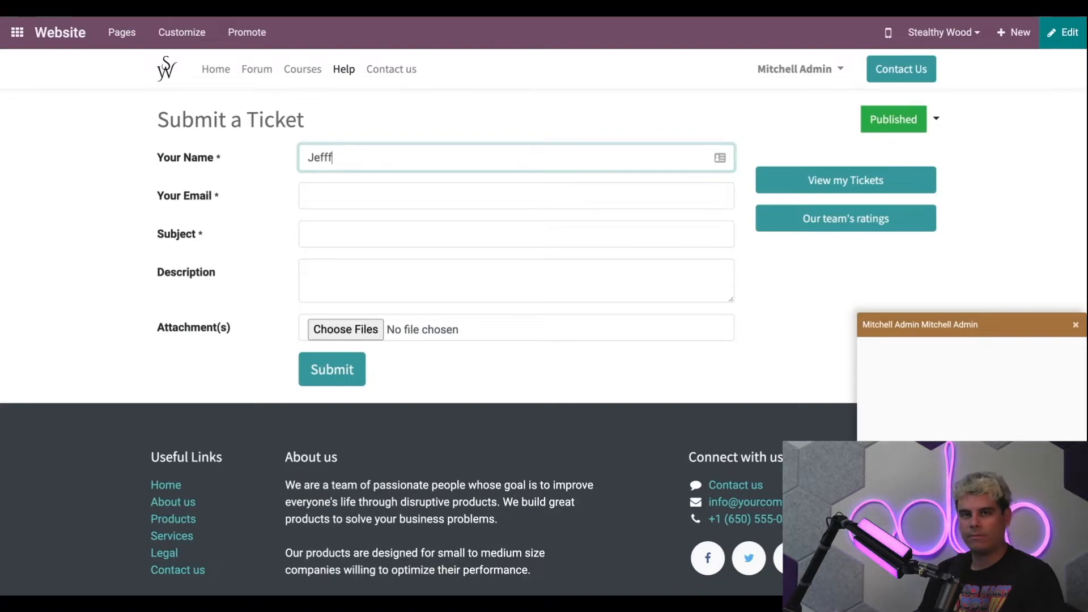
left_click(318, 206)
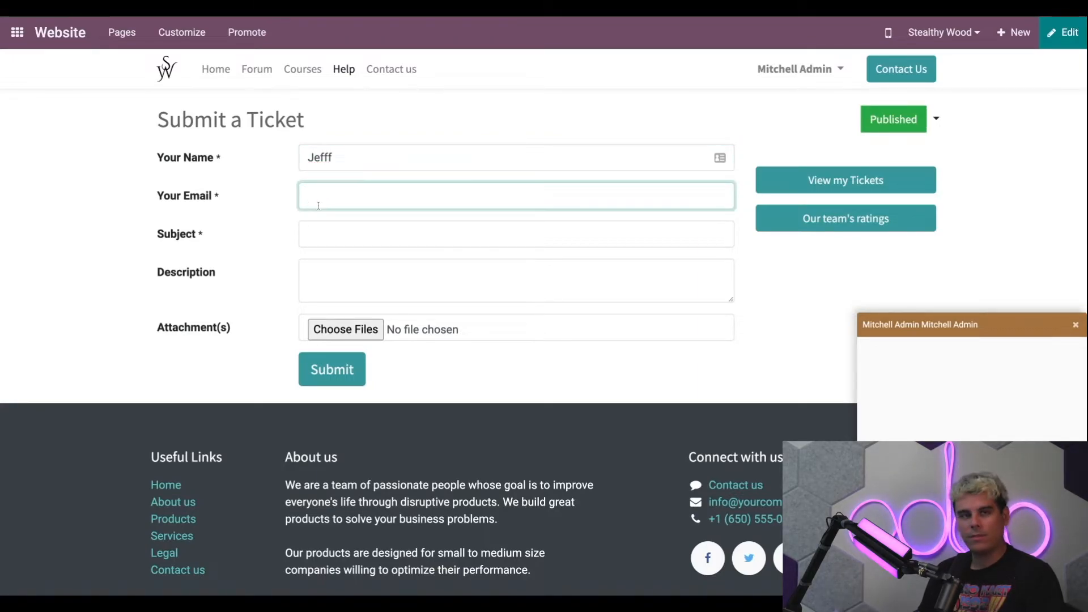
key("ctrl+v")
left_click(387, 196)
type("2")
Step: Enter the subject "Helpppp" and the description "Yes" in the ticket form, and submit the ticket
left_click(380, 225)
type("Helpppp")
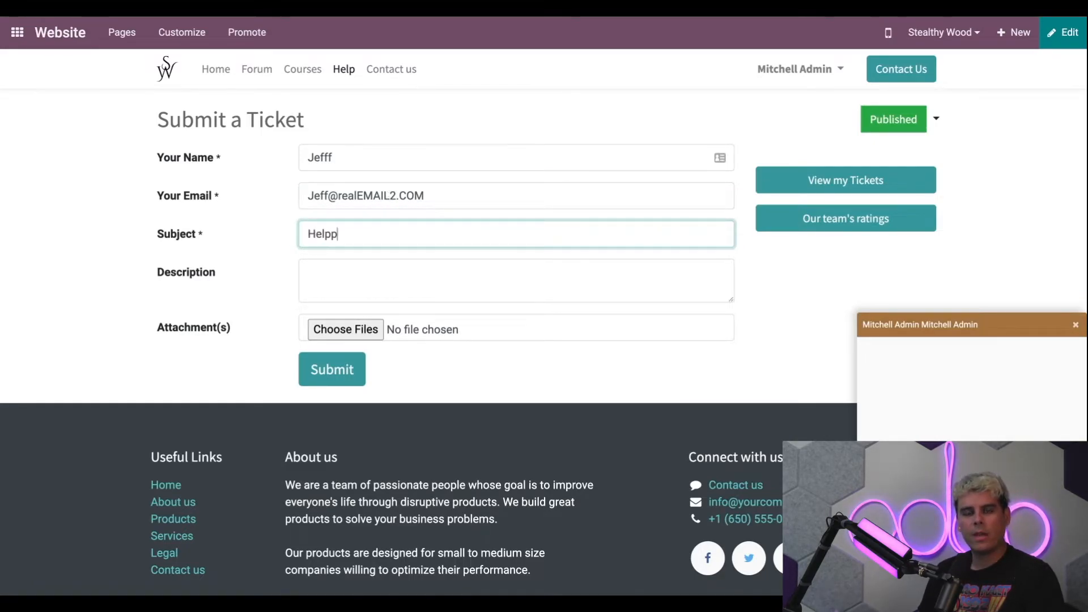
left_click(370, 288)
type("Yes")
left_click(263, 353)
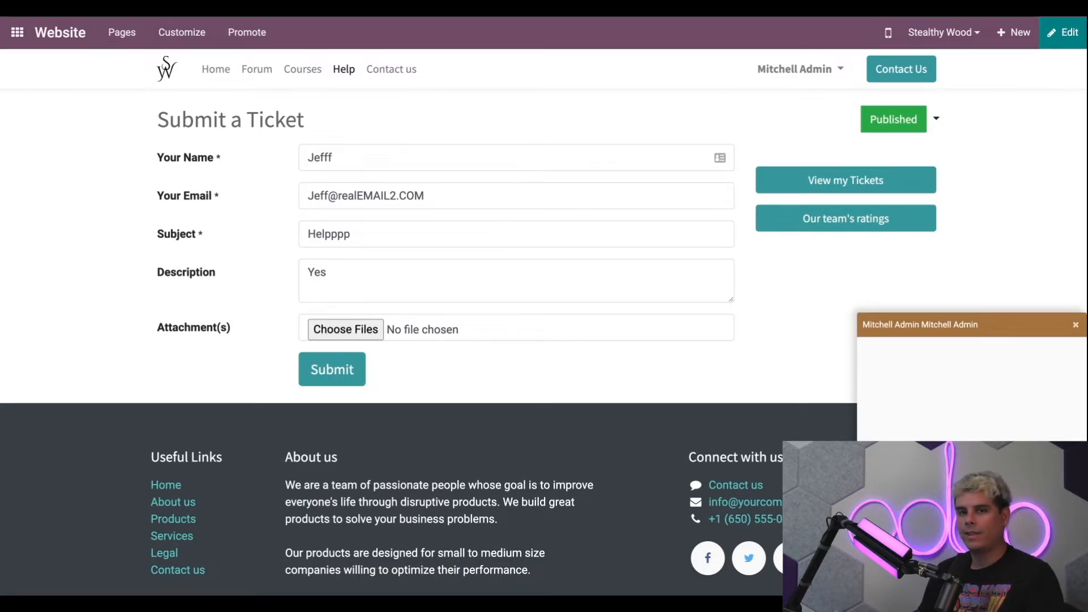
left_click(359, 370)
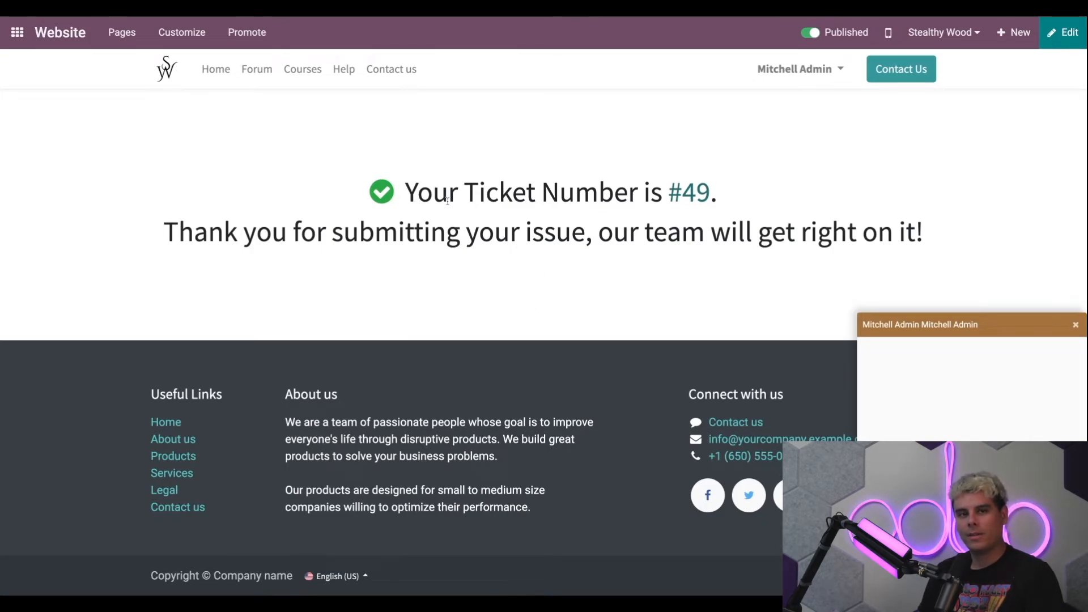
Step: Open the newly submitted ticket in the customer portal from its confirmation page and close the chat window
left_click_drag(740, 195, 651, 192)
left_click(808, 168)
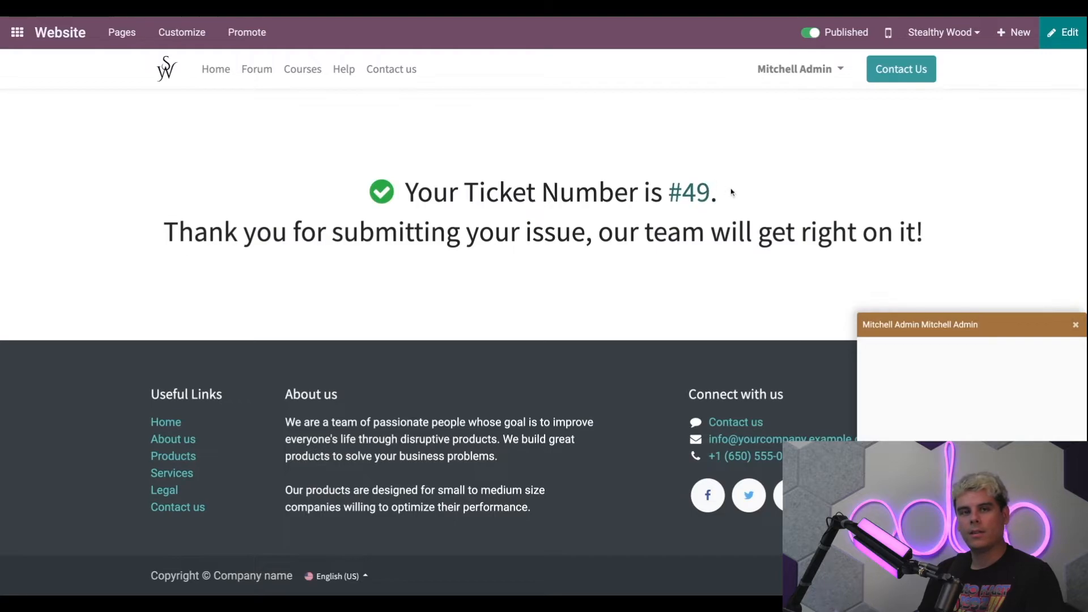
left_click(691, 196)
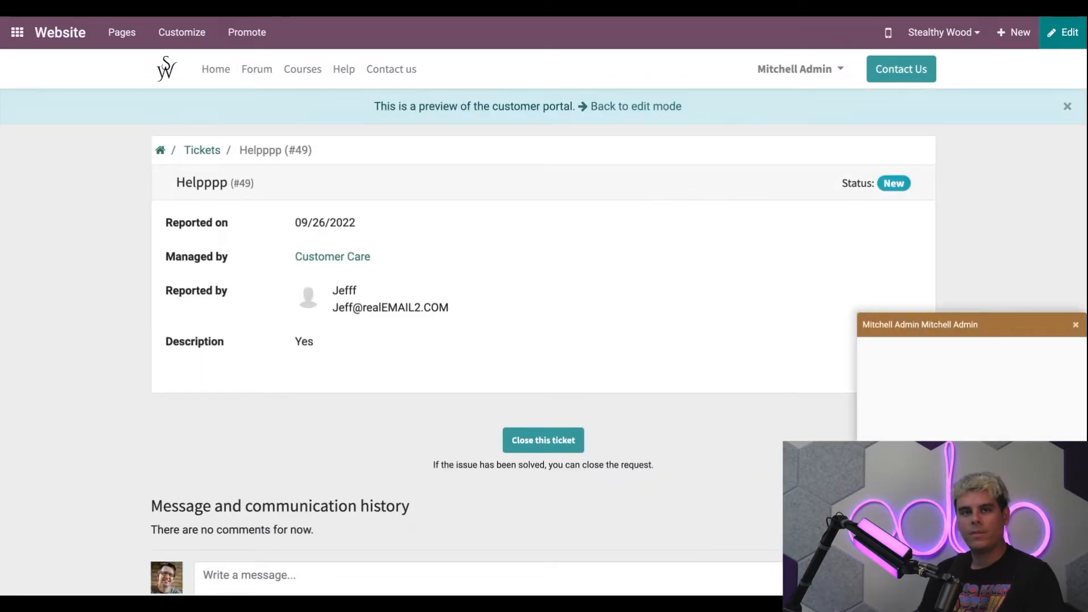
left_click(1075, 325)
Step: Examine the Helpppp ticket's details, customer closing option, and message and communication history on the portal page
scroll(814, 280, "down", 3)
scroll(432, 277, "down", 4)
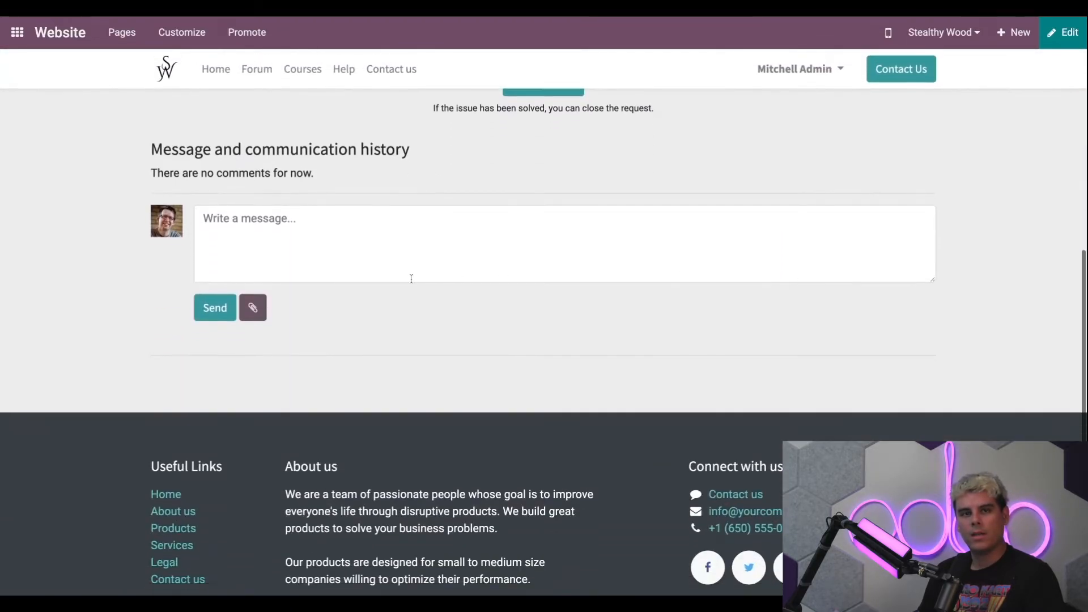
scroll(457, 243, "up", 6)
scroll(457, 242, "down", 2)
scroll(457, 242, "down", 3)
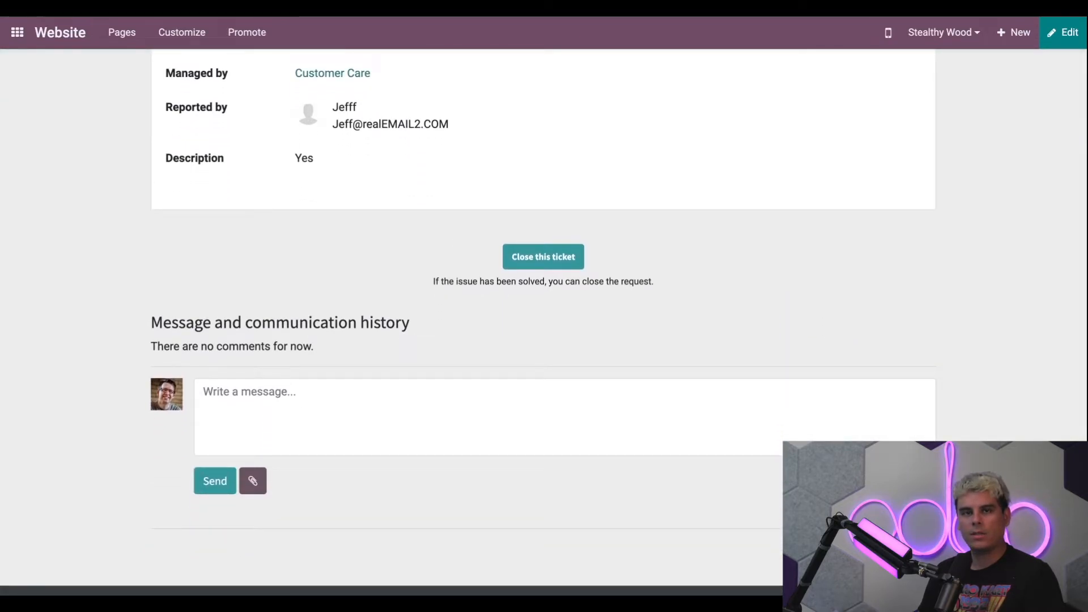
scroll(544, 310, "up", 2)
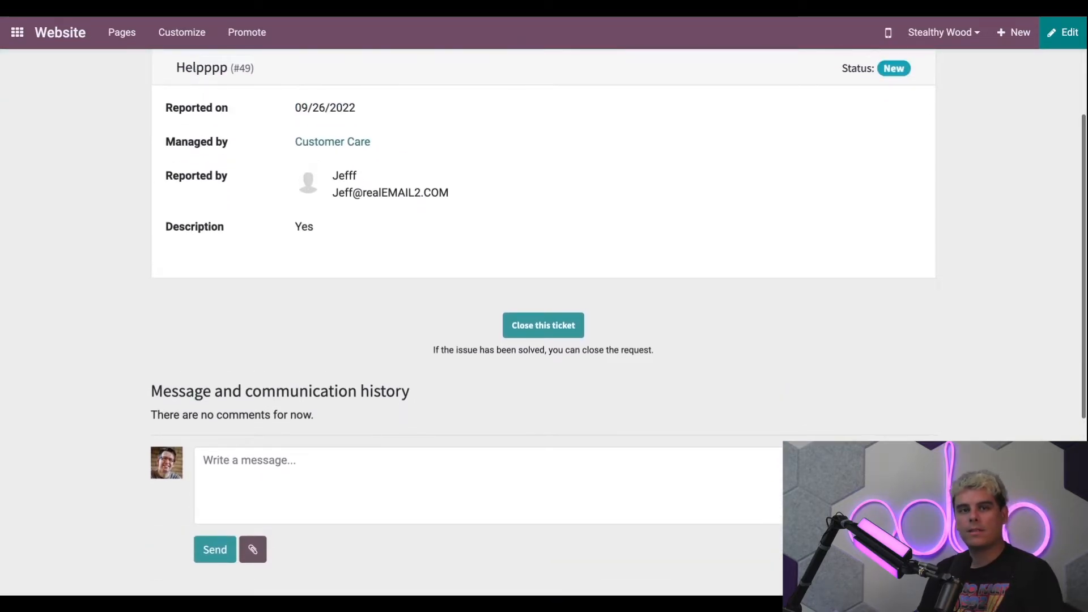
scroll(894, 156, "up", 2)
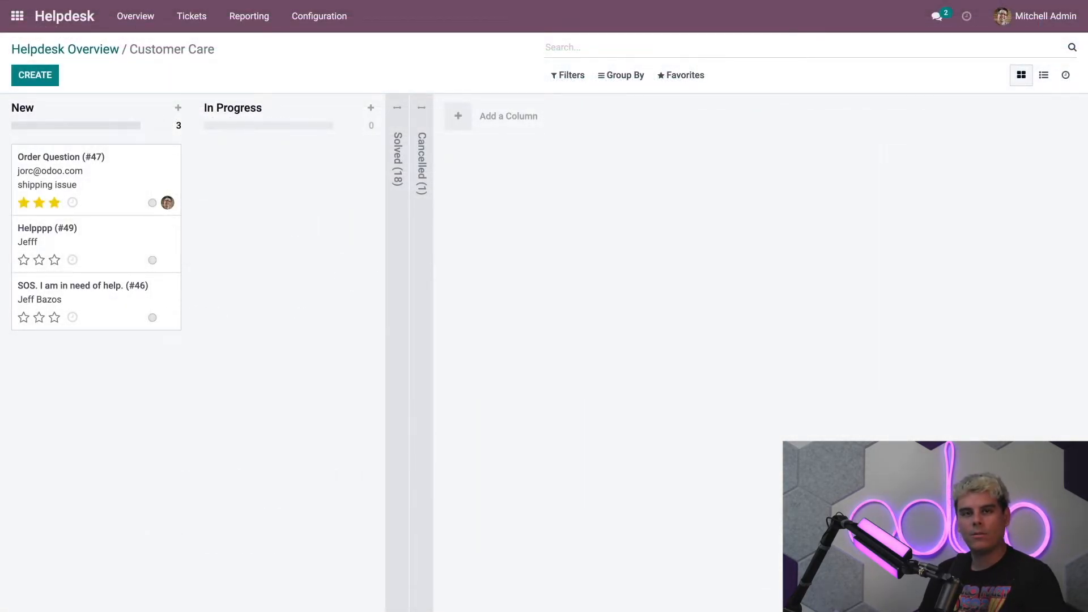
Step: Open the Helpppp ticket from the Customer Care team's pipeline and move it to the Solved stage
left_click(546, 48)
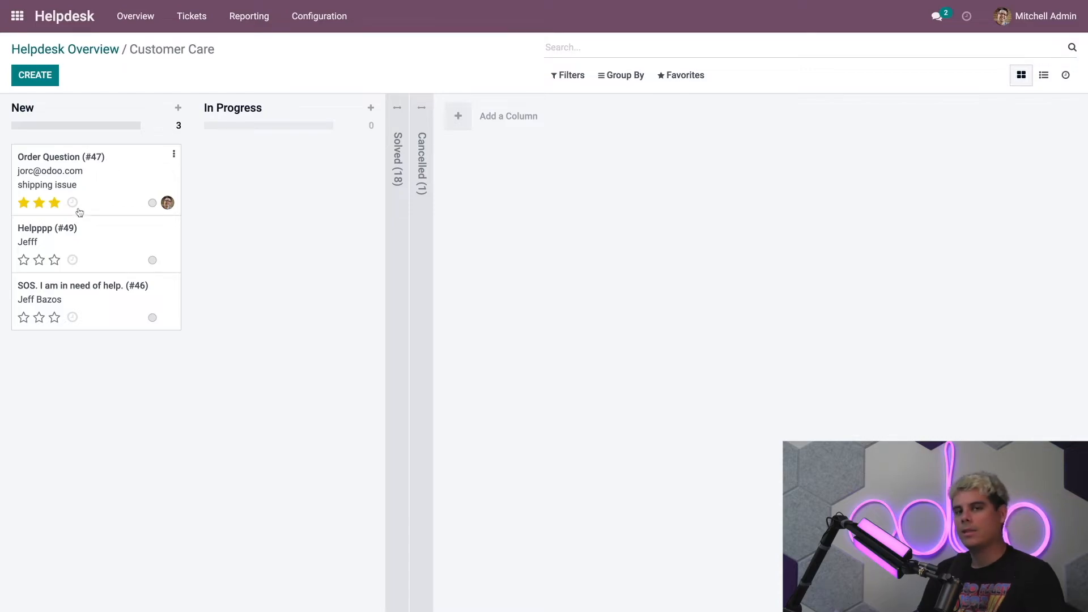
left_click(114, 237)
double_click(41, 366)
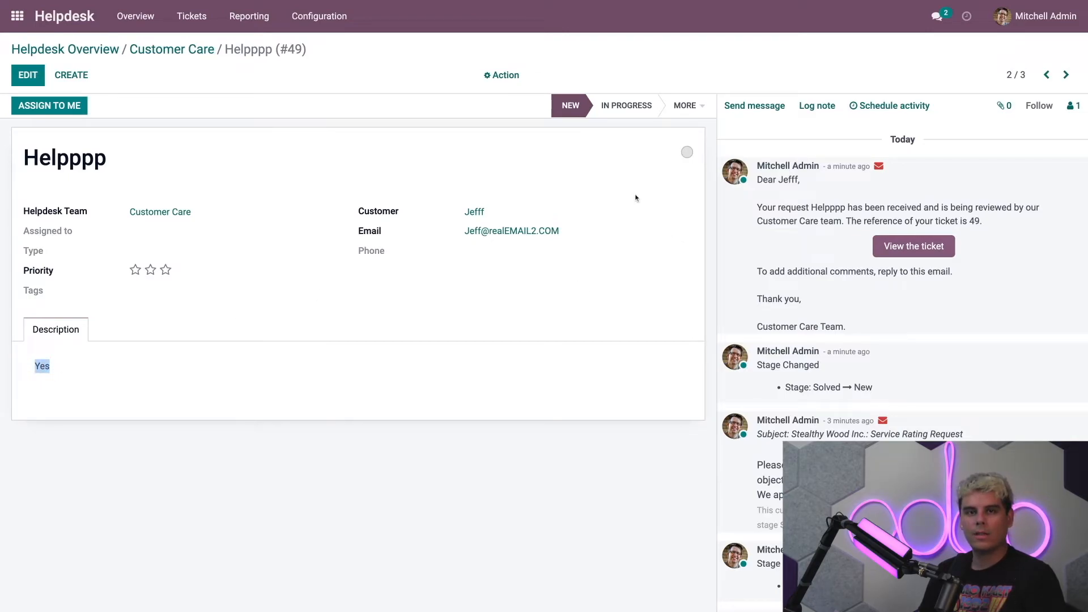
left_click(570, 123)
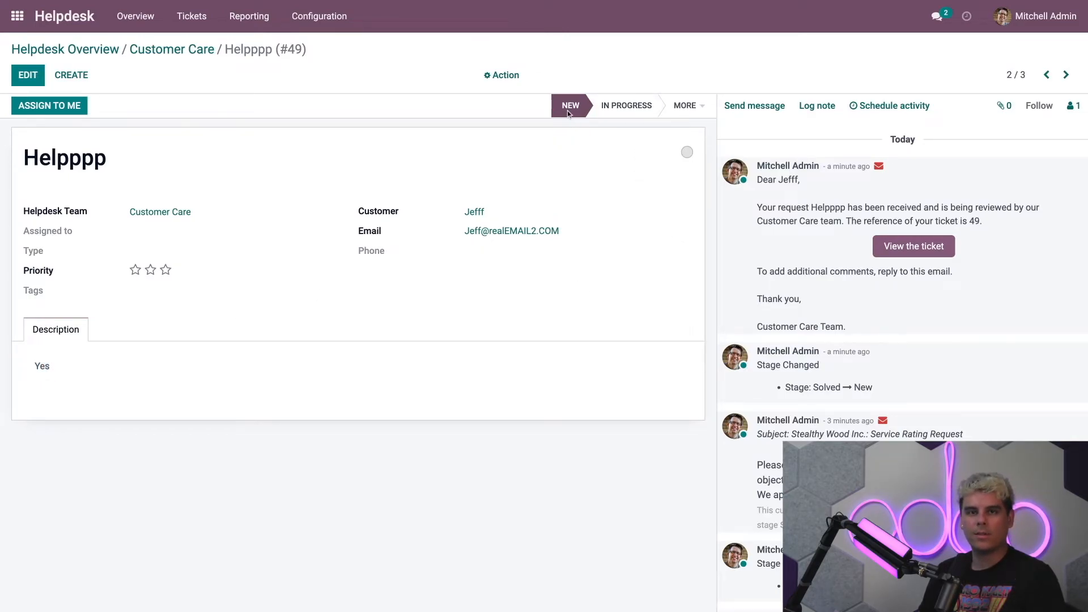
left_click(674, 108)
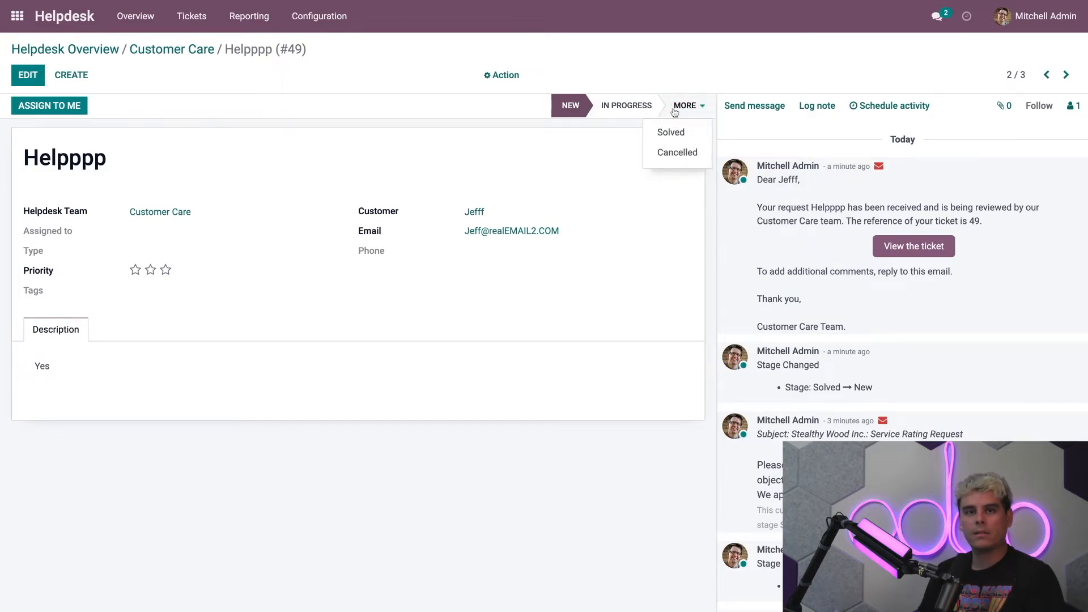
left_click(677, 135)
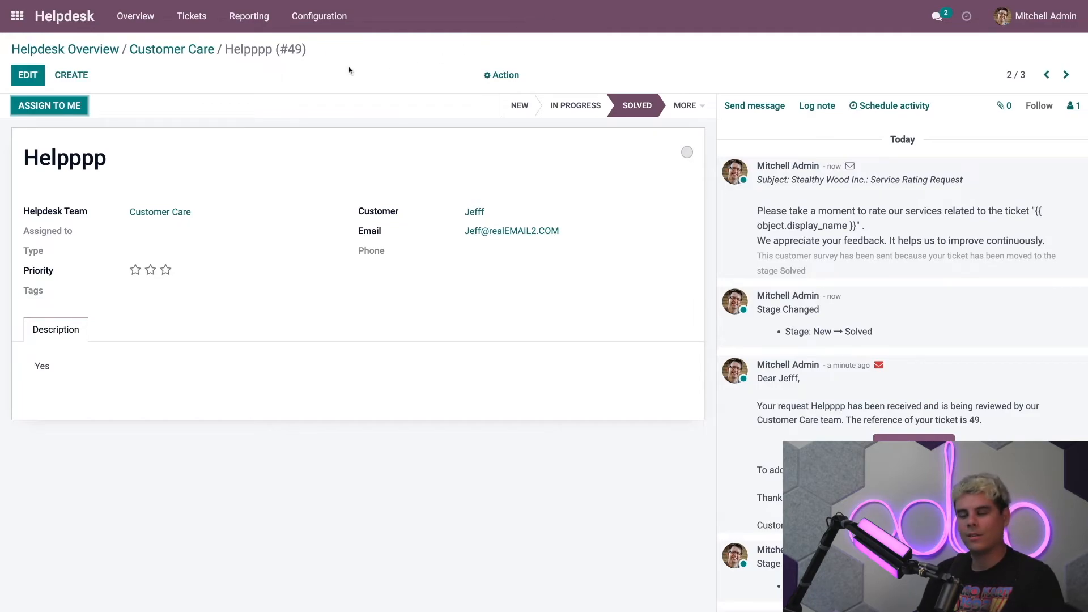
Step: Open the Customer Care helpdesk team's configuration for editing
left_click(320, 17)
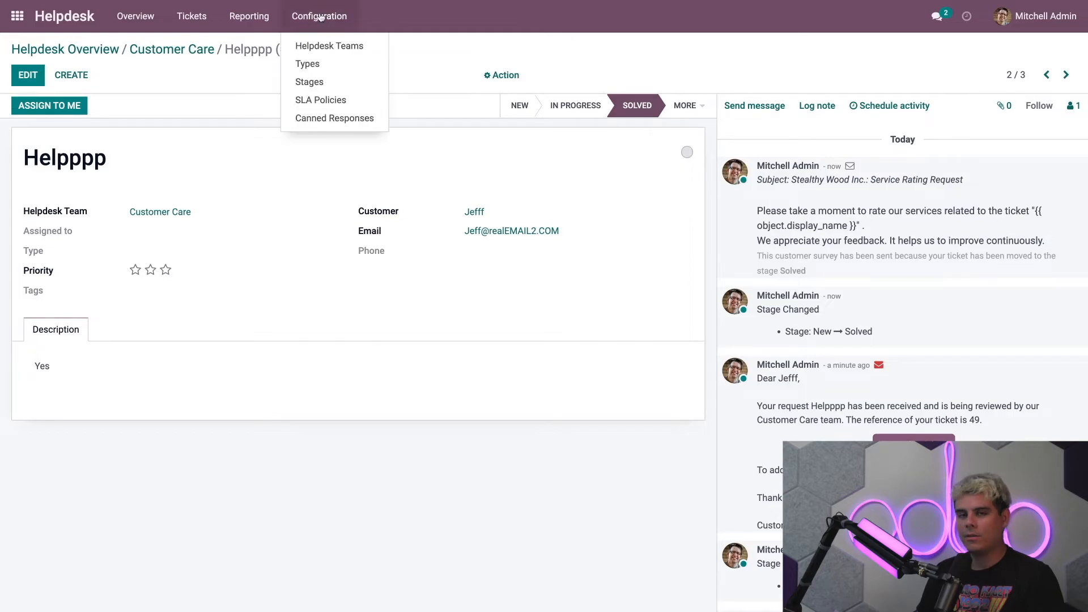
left_click(320, 47)
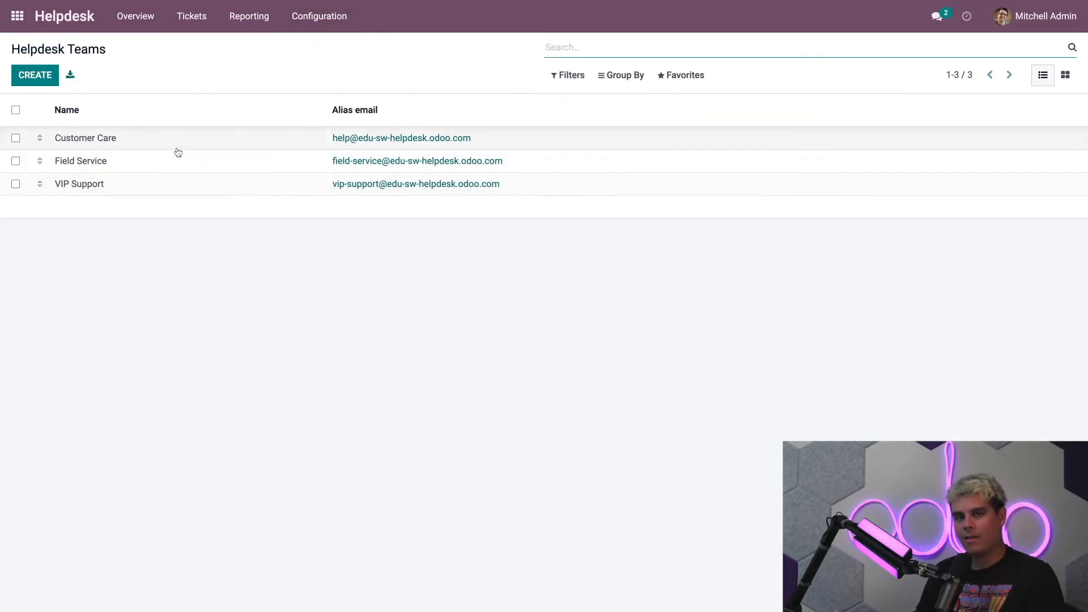
left_click(159, 139)
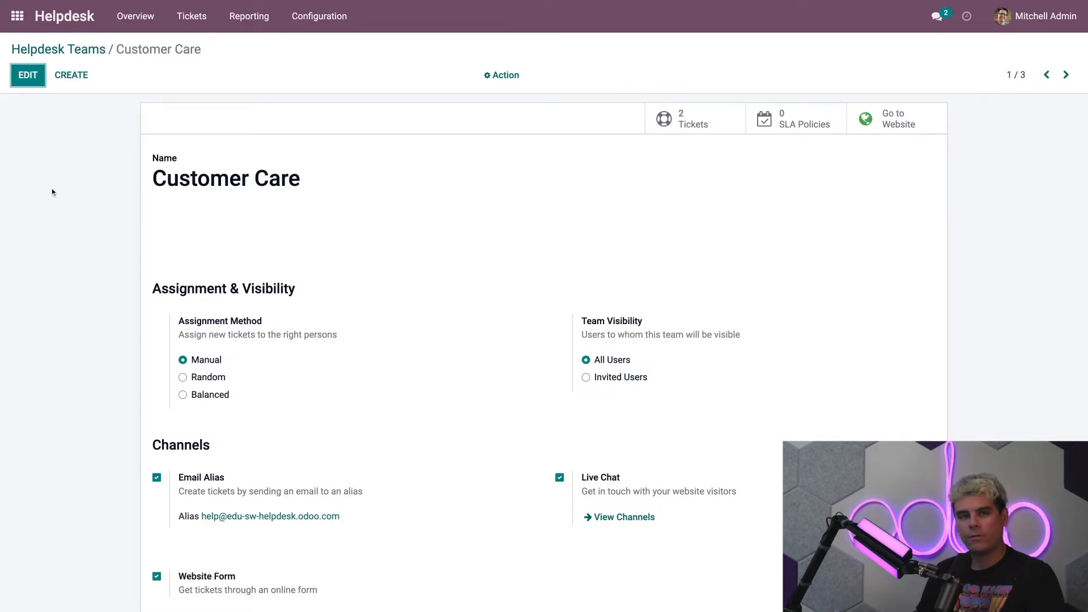
left_click(28, 74)
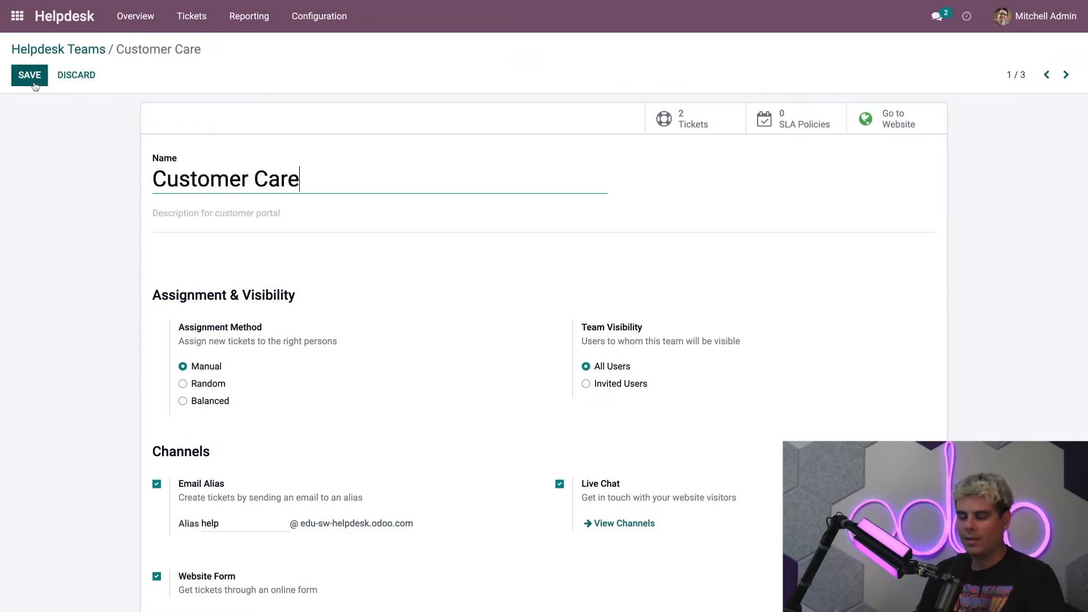
Step: Set the team's Automatic Closing to 10 days of inactivity, view the available In Stages options without choosing any, and save
scroll(123, 228, "down", 10)
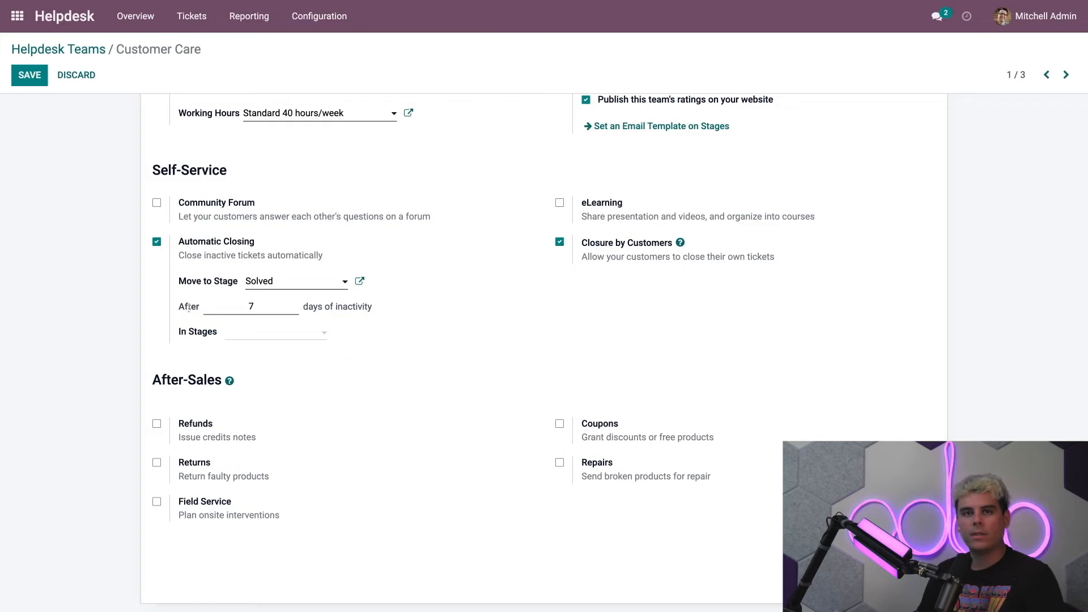
mouse_move(260, 307)
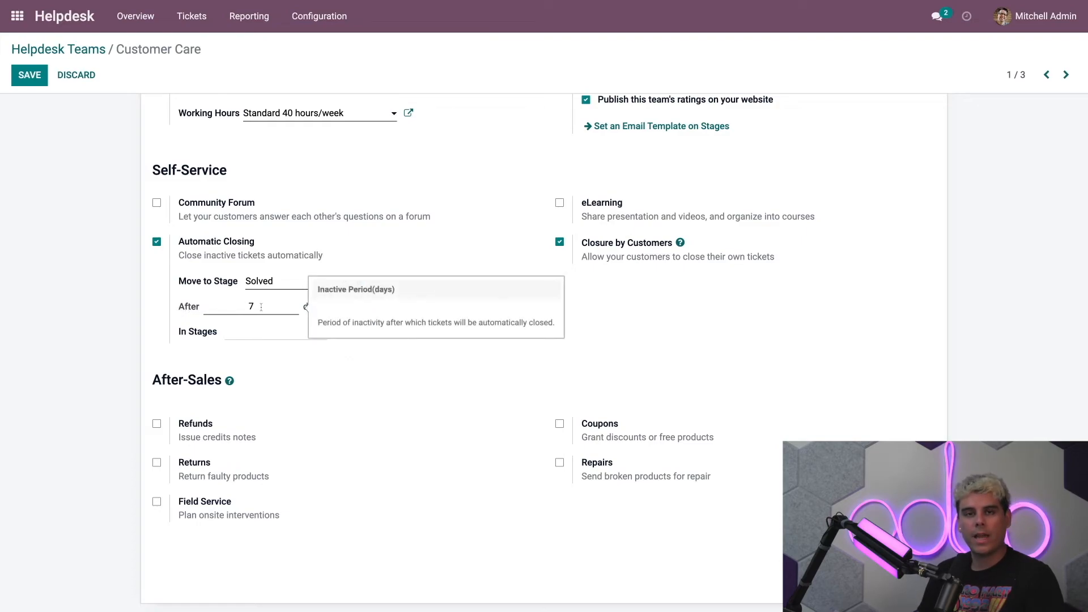
left_click(227, 307)
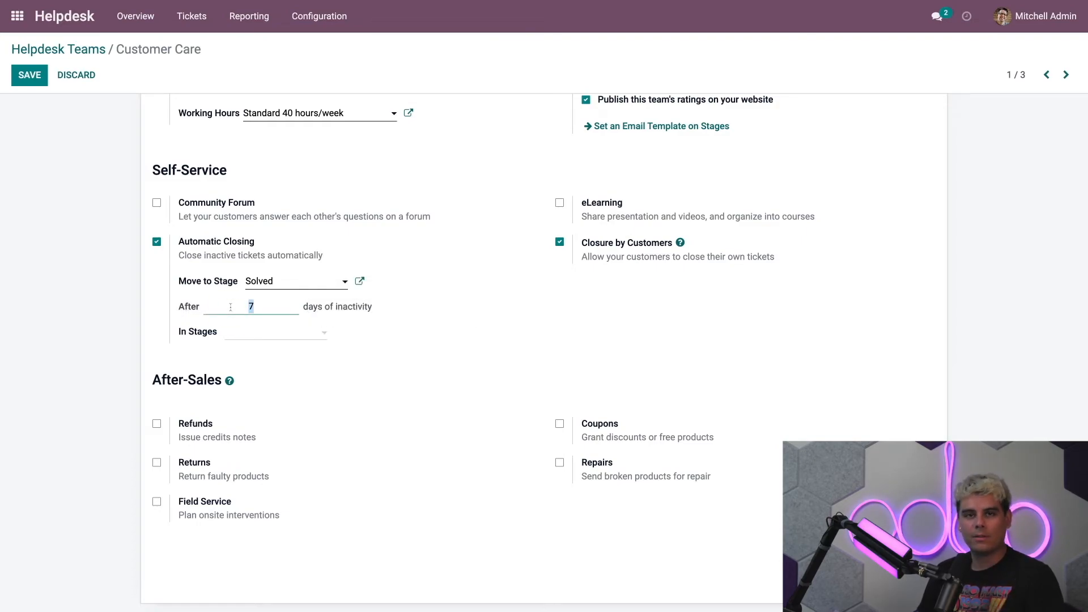
type("10")
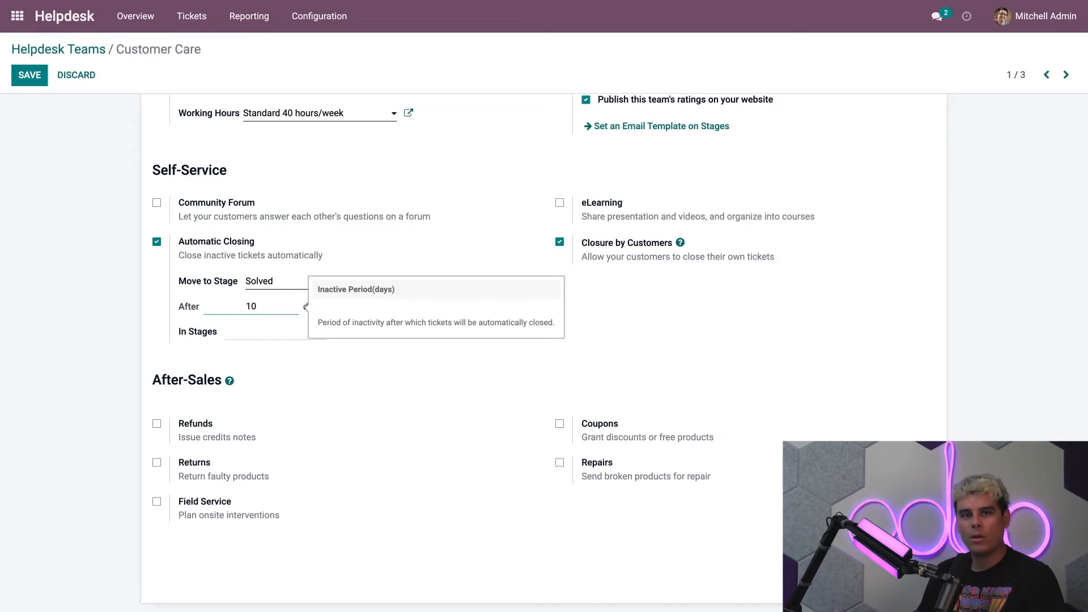
left_click(175, 310)
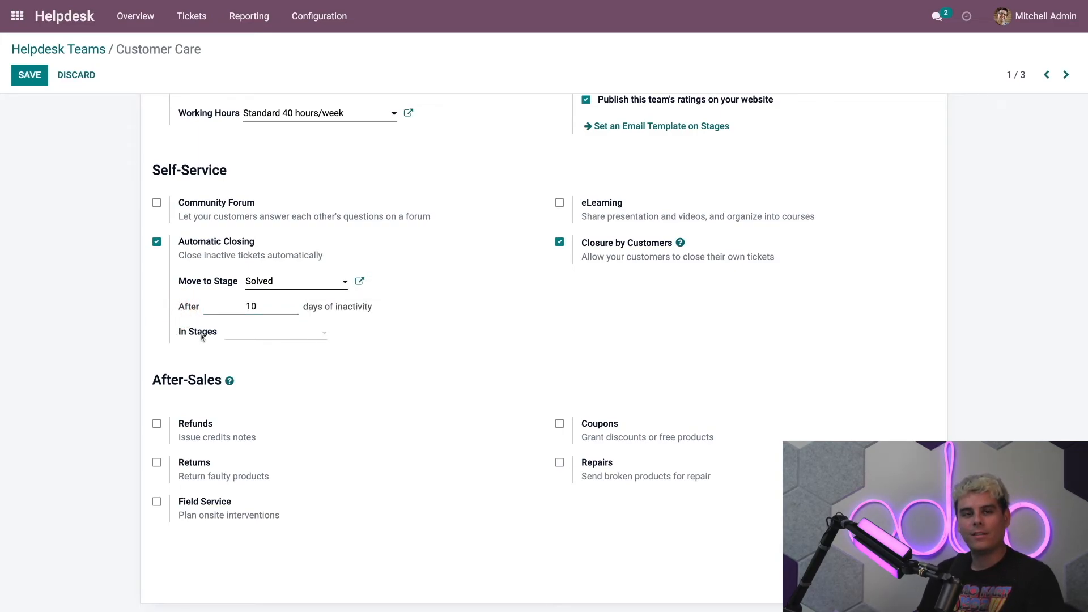
left_click(324, 336)
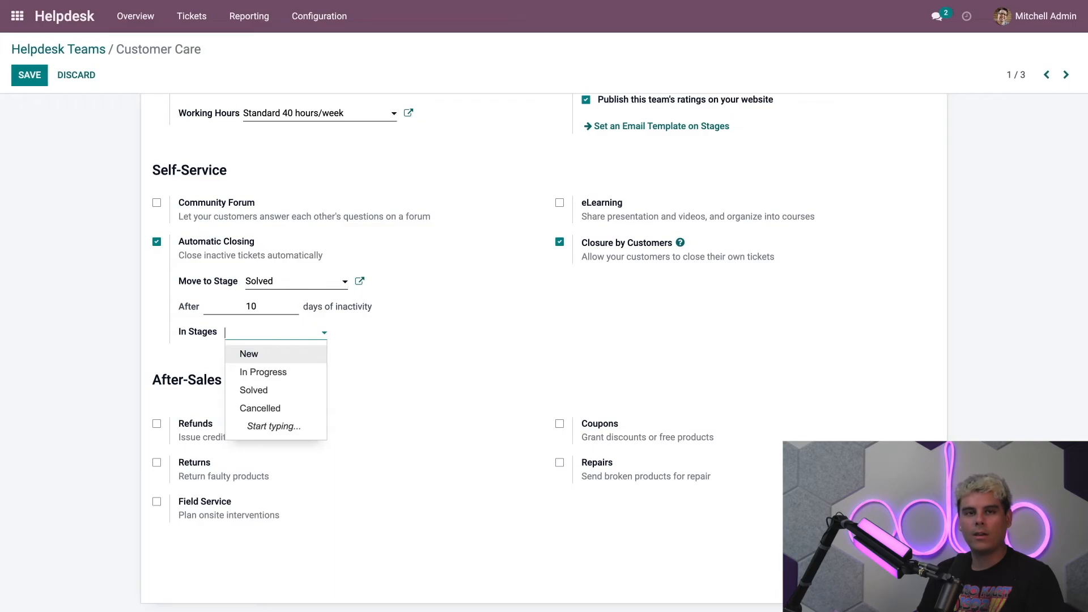
key("Escape")
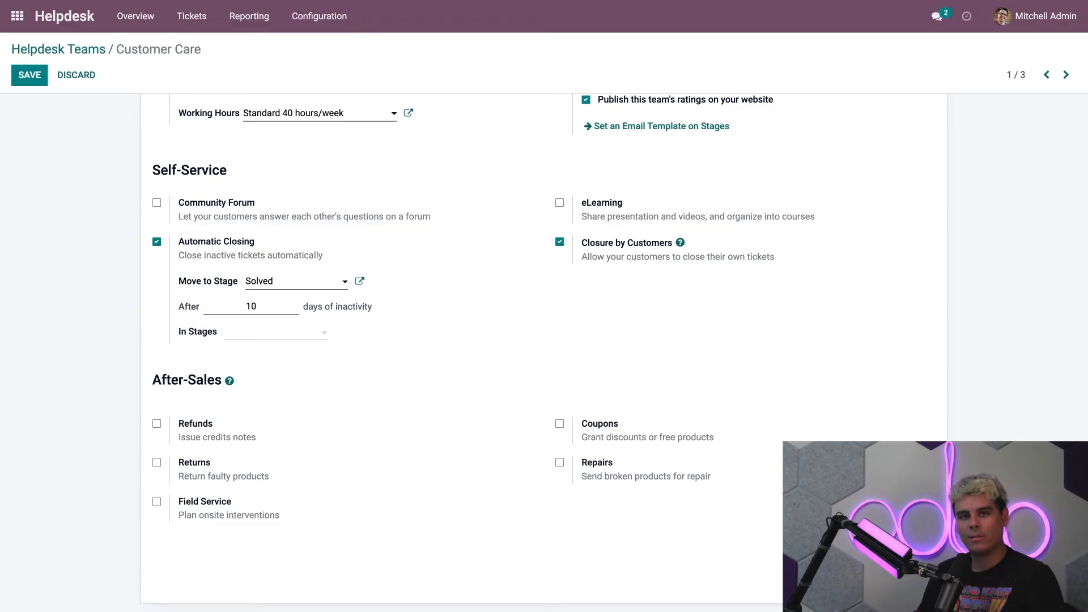
left_click(23, 76)
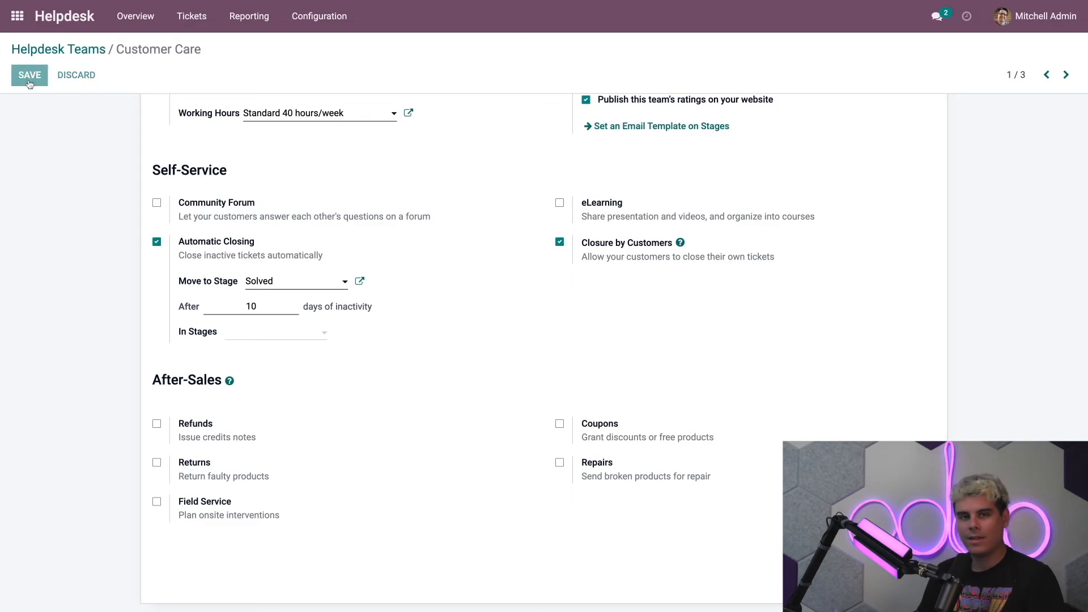